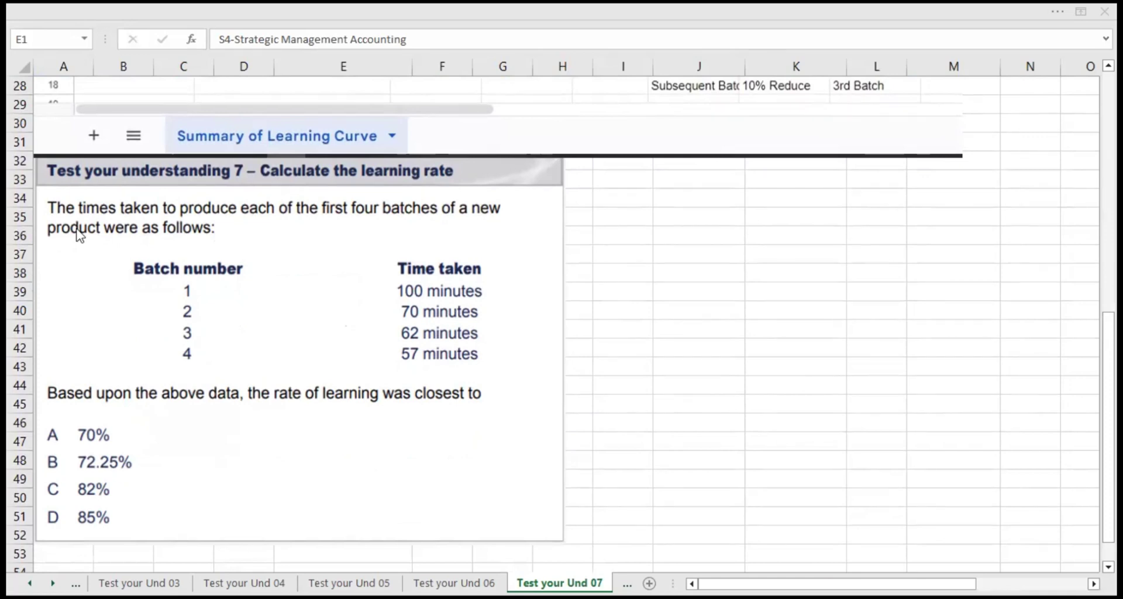
Step: Beside the Test your understanding 7 question, enter the headings "Batch Num" in I34 and "Totall time" in J34
scroll(80, 234, up, 7)
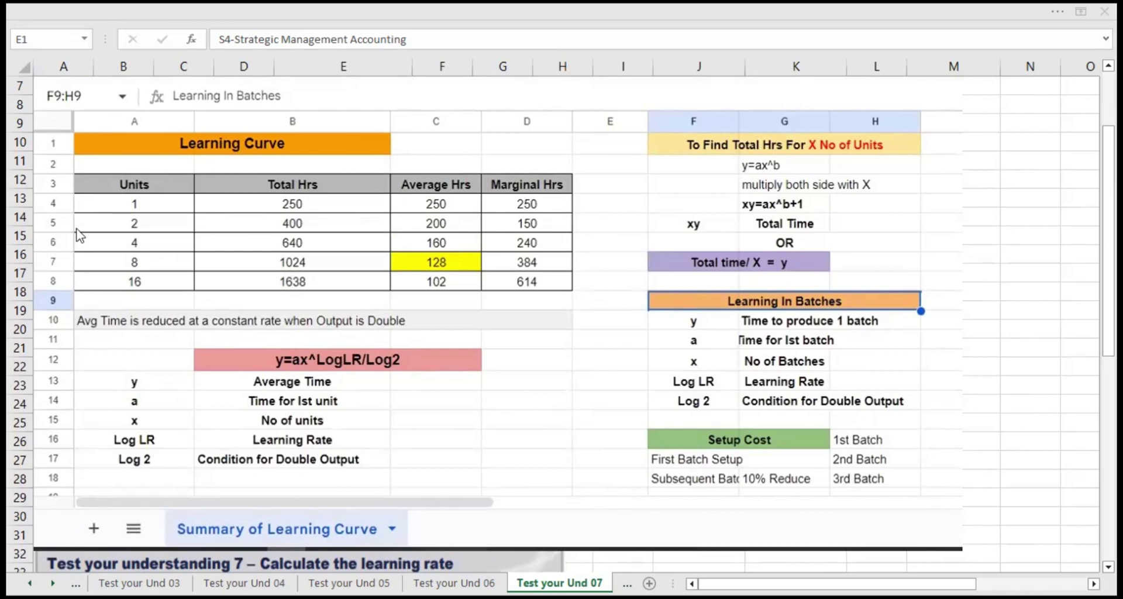
scroll(80, 235, down, 5)
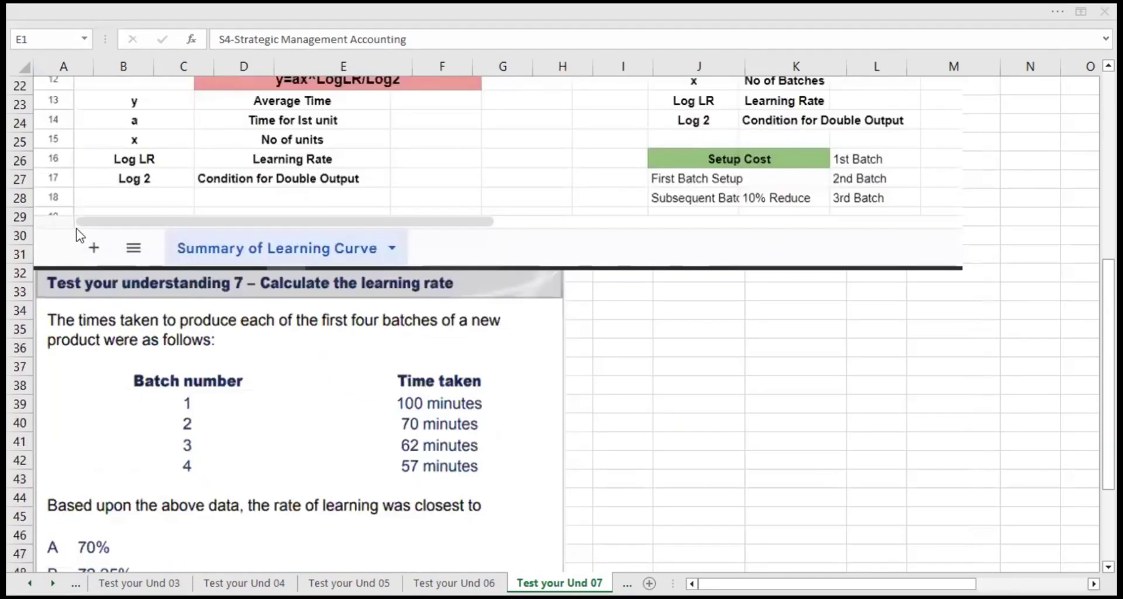
click(622, 310)
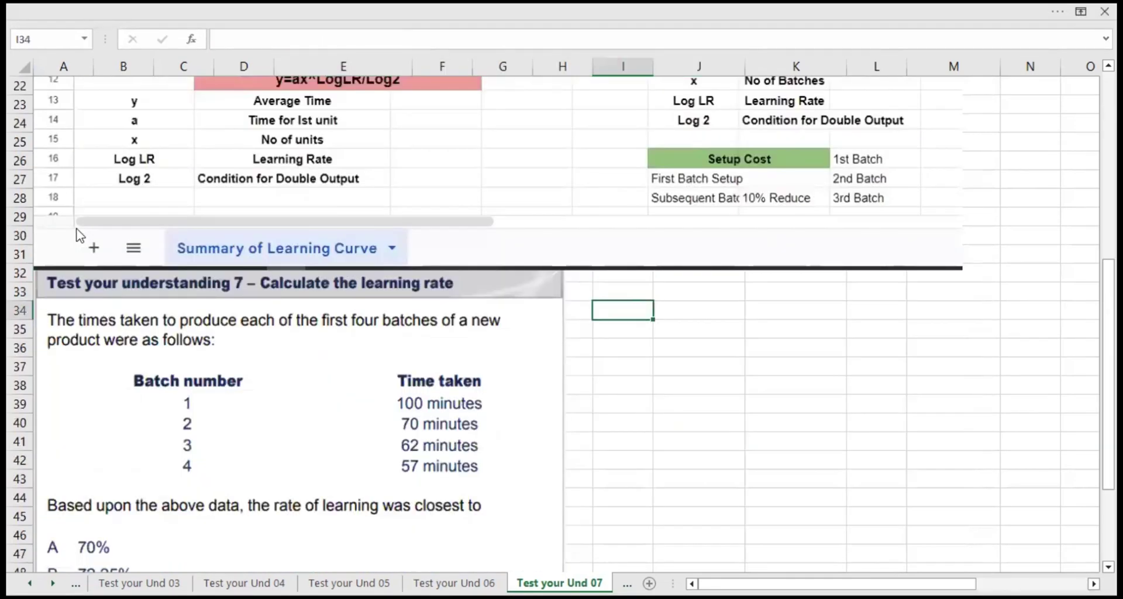
text(Batch)
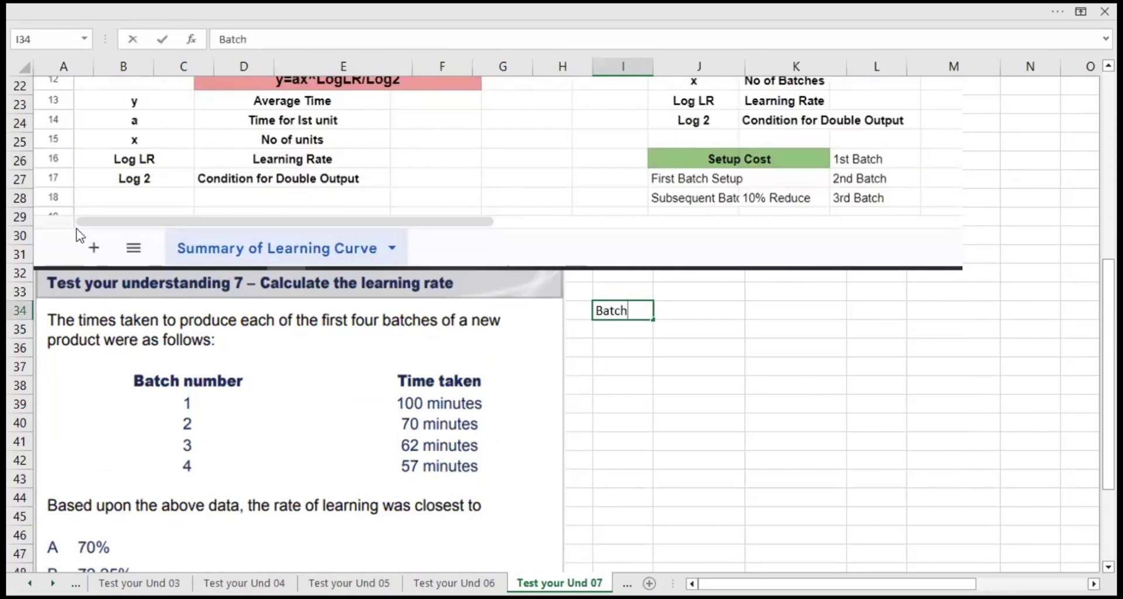
text( Num)
key(Return)
key(Right)
key(Up)
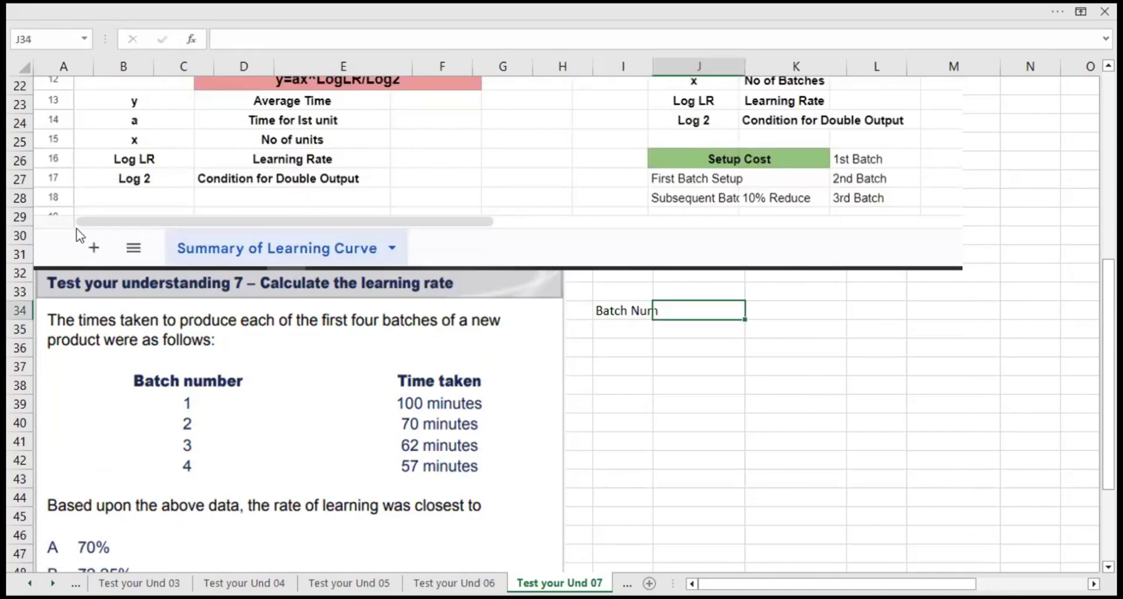
text(Totall time)
key(Return)
key(Right)
key(Up)
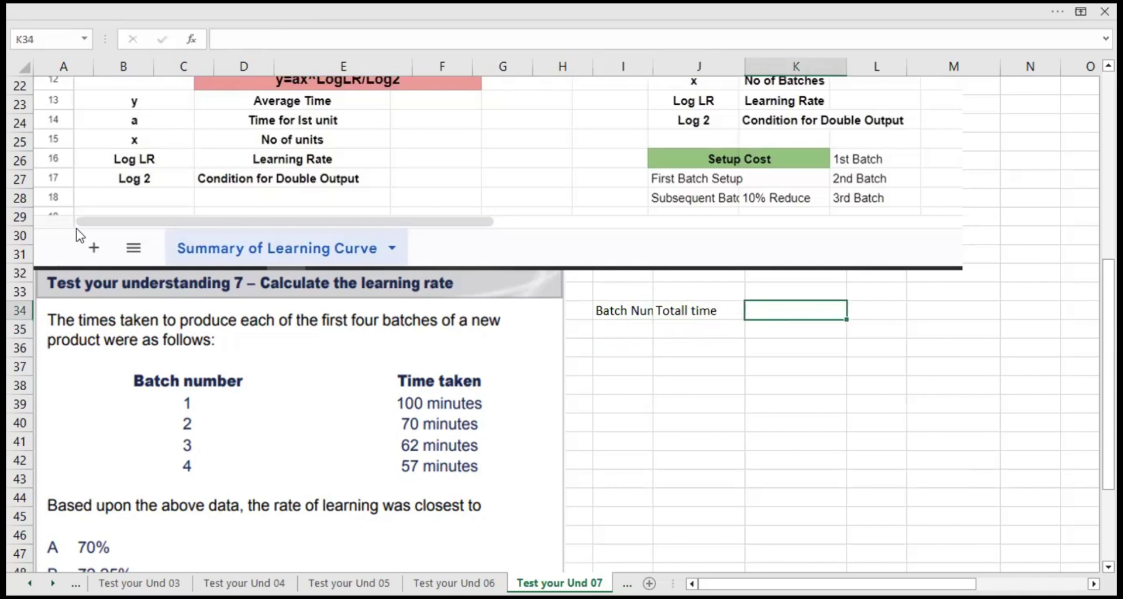
Step: Add the headings "Avg Time" in K34 and "Marginal Time" in L34
text(Avg Time)
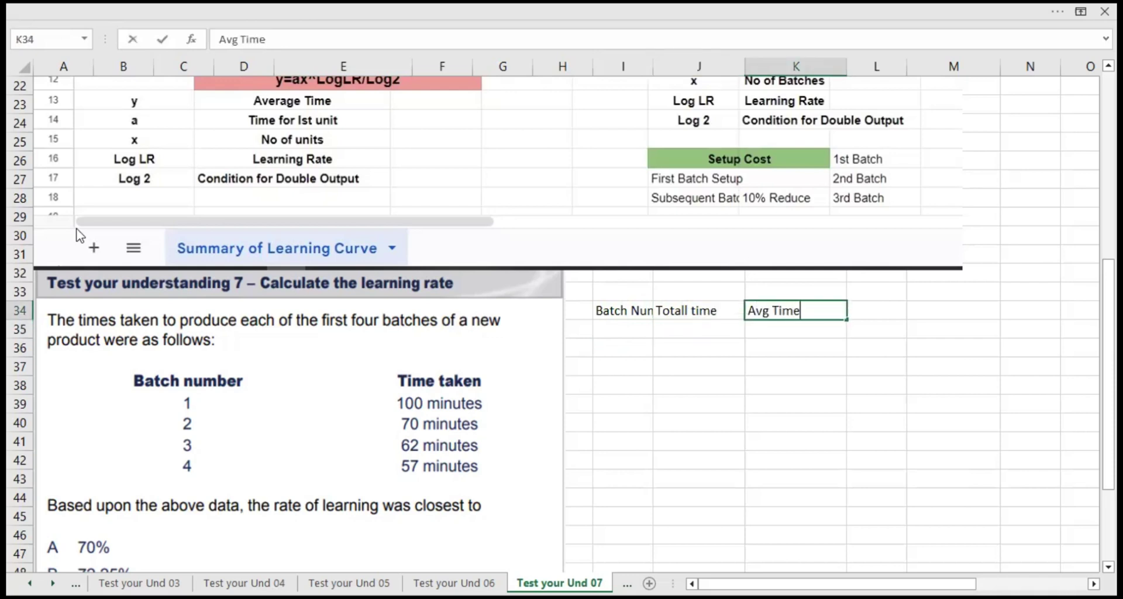
key(Return)
key(Up)
key(Right)
text(Marg)
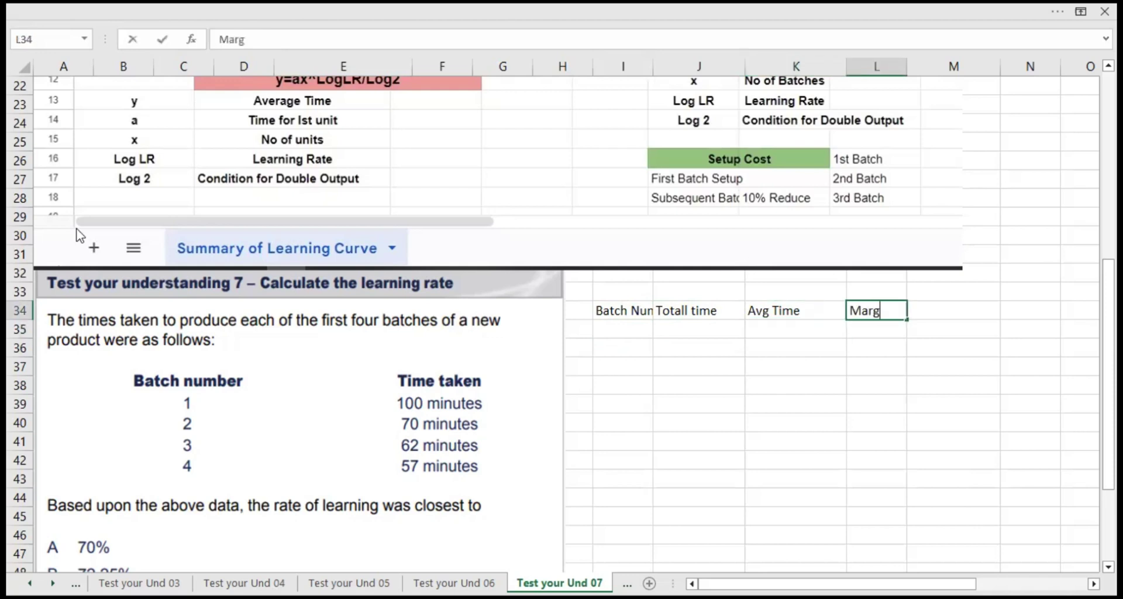
text(inal Time)
key(Return)
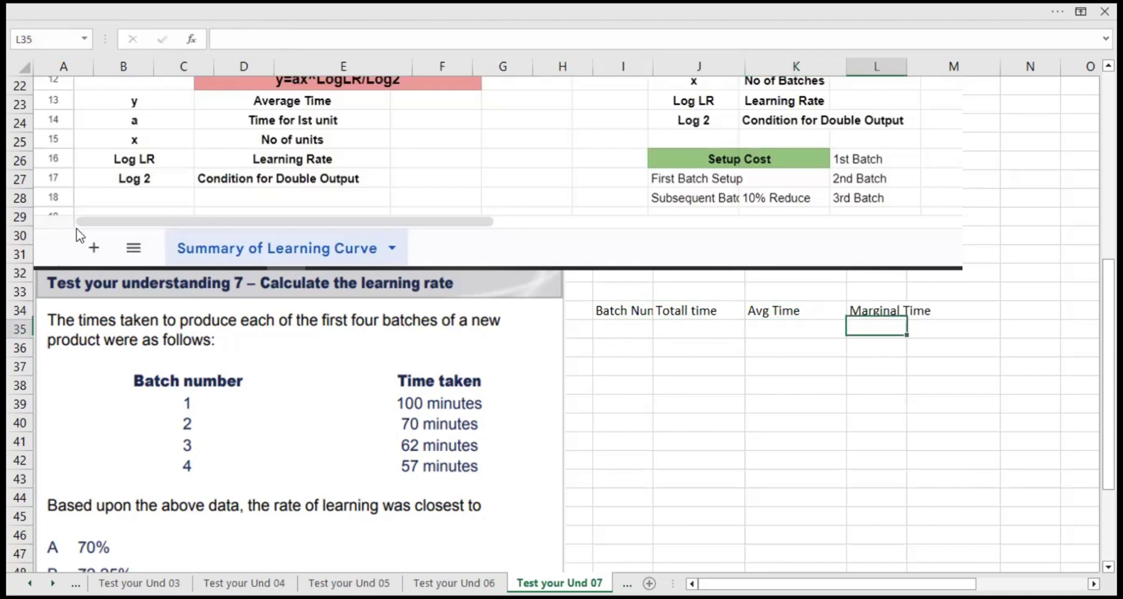
Step: Fill the header cells I34:L34 with a medium grey background and make their text bold
key(Left)
key(Left)
key(Left)
key(Up)
key(shift+Right)
key(shift+Right)
key(shift+Right)
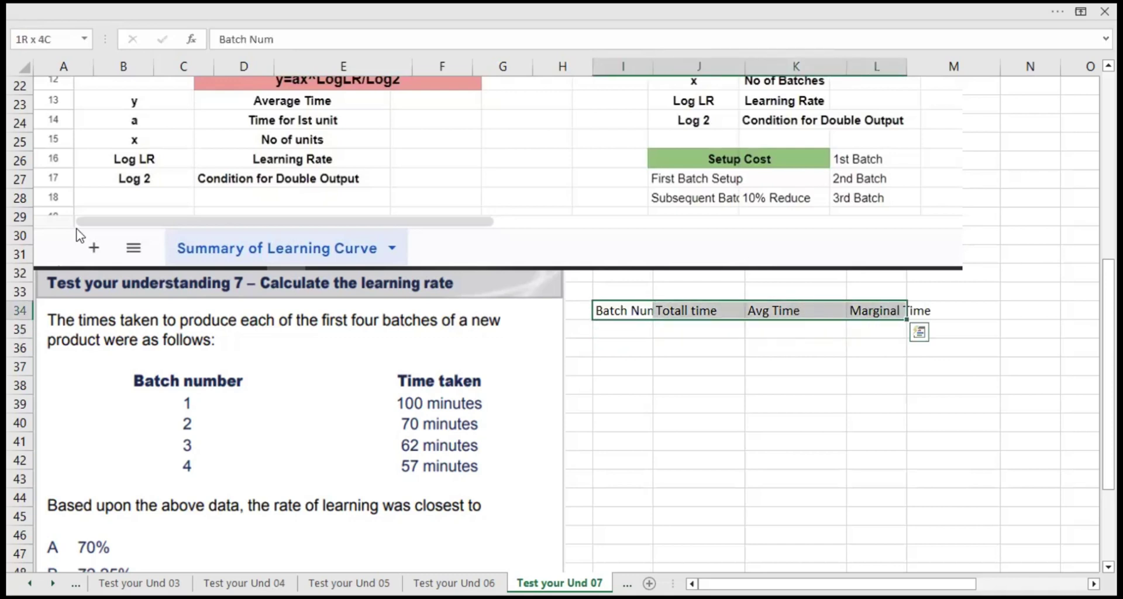
key(alt+h)
key(h)
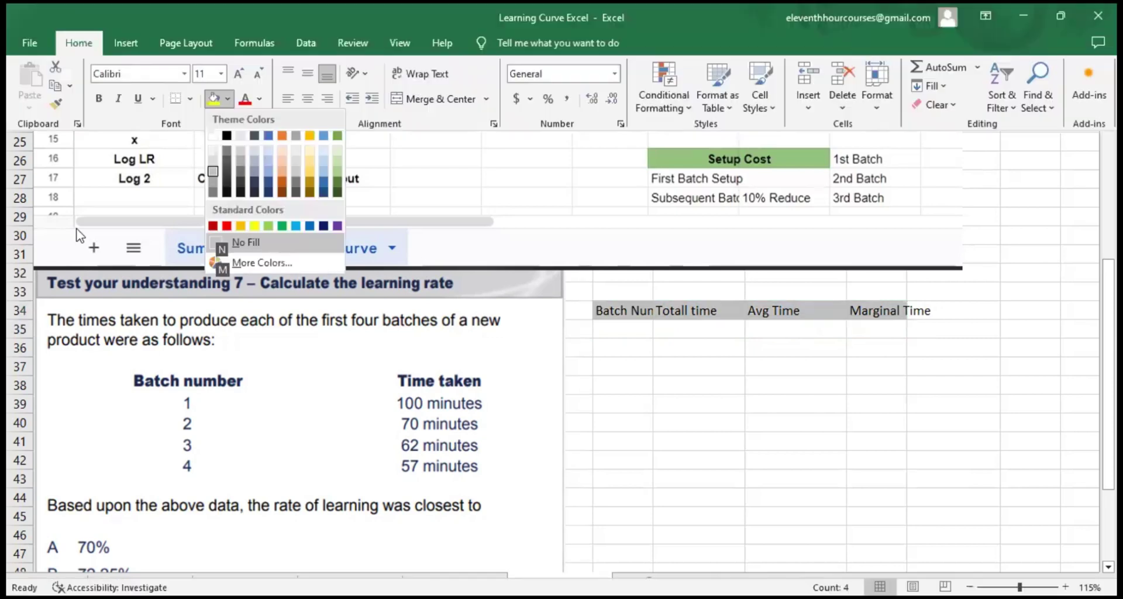
key(Down)
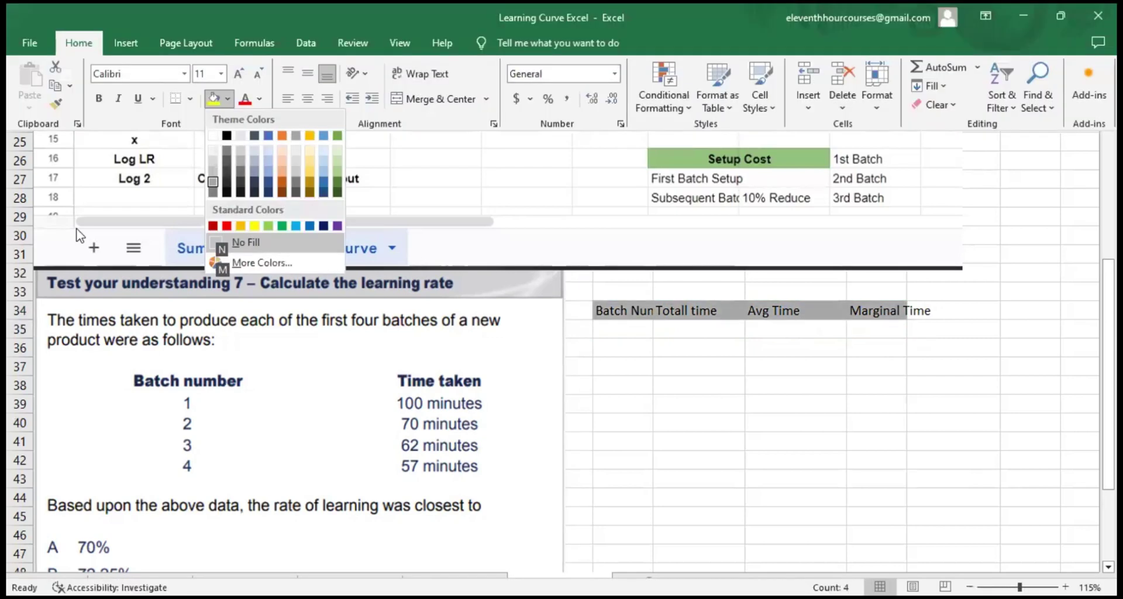
key(Return)
Step: AutoFit the widths of columns I to L to their headings
key(Down)
key(Right)
key(Right)
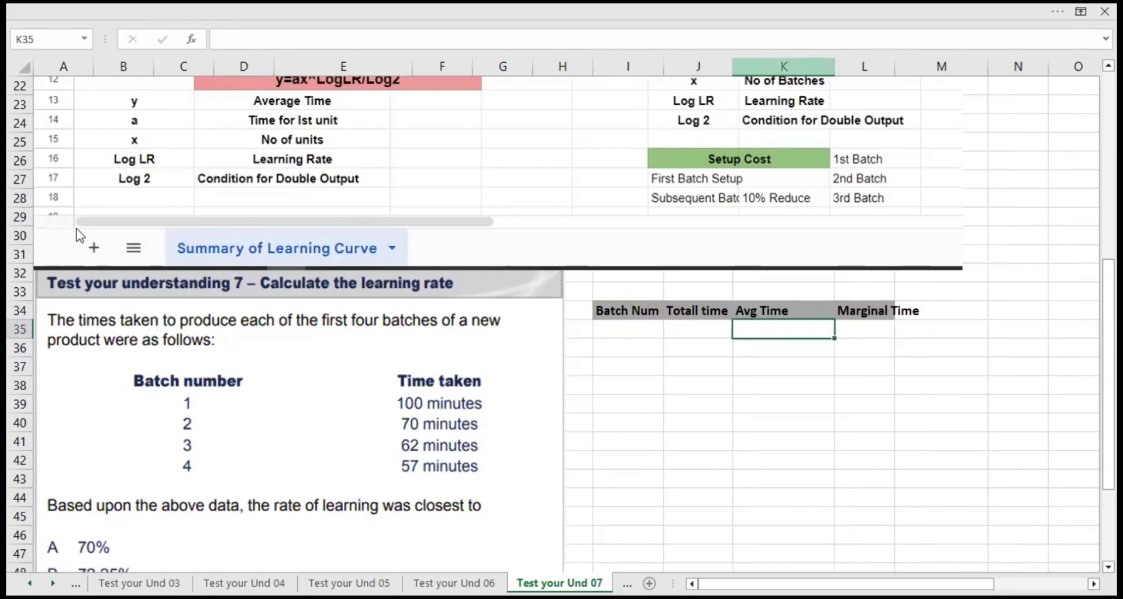
key(ctrl+space)
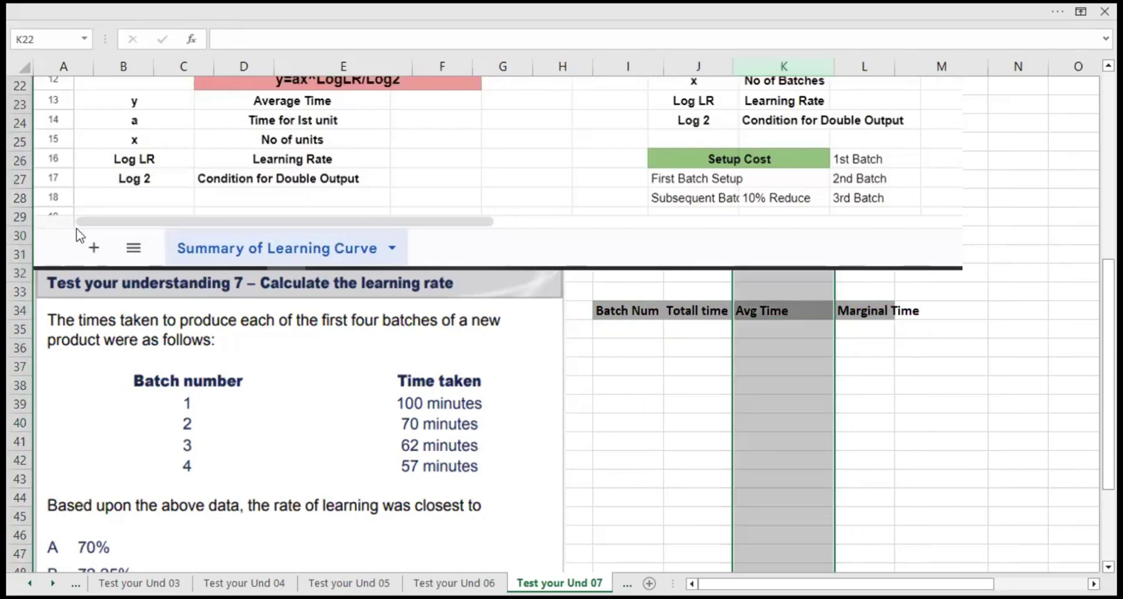
key(alt+h)
key(o)
key(i)
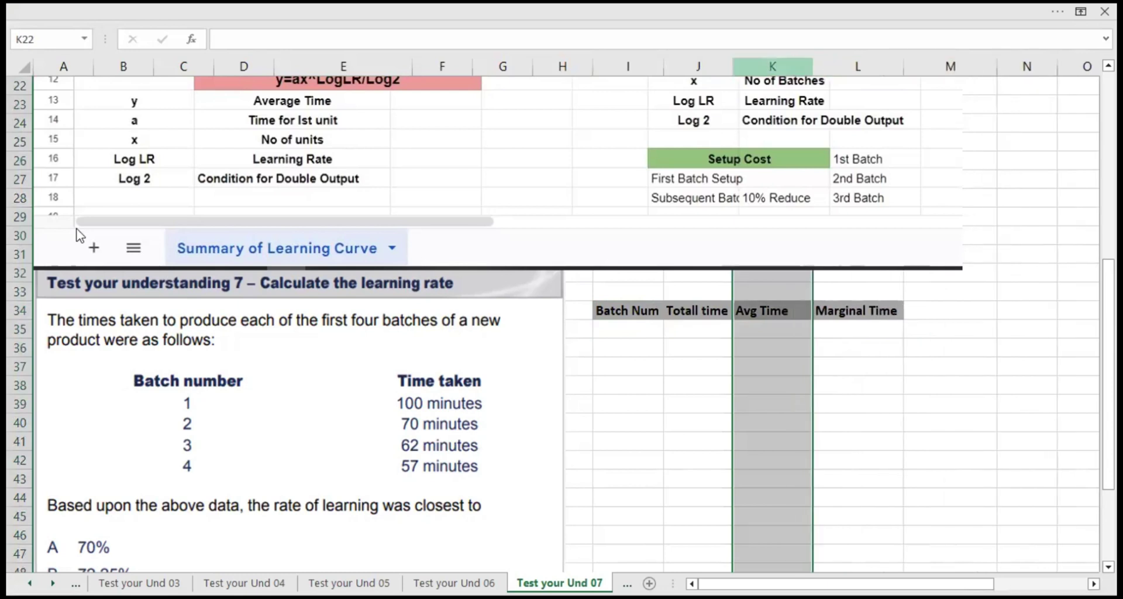
Step: Enter the batch numbers 1, 2, 3 and 4 in I35:I38 under the Batch Num heading
key(Down)
key(Down)
key(Down)
key(Down)
key(Down)
key(Down)
key(Down)
key(Down)
key(Down)
key(Down)
key(Down)
key(Down)
key(Down)
key(Left)
key(Left)
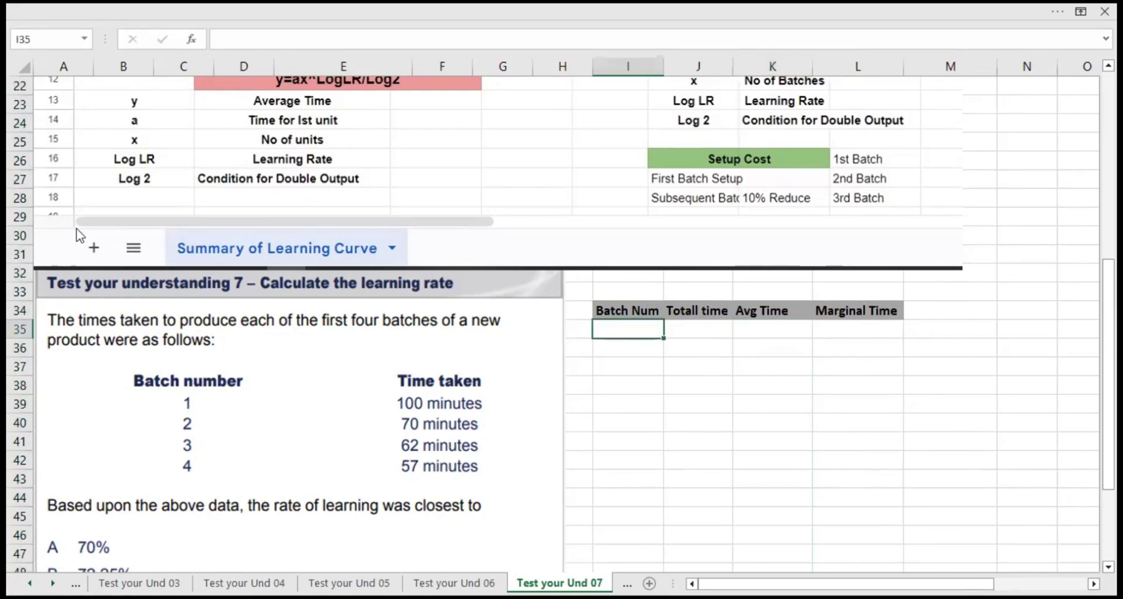
text(1)
key(Return)
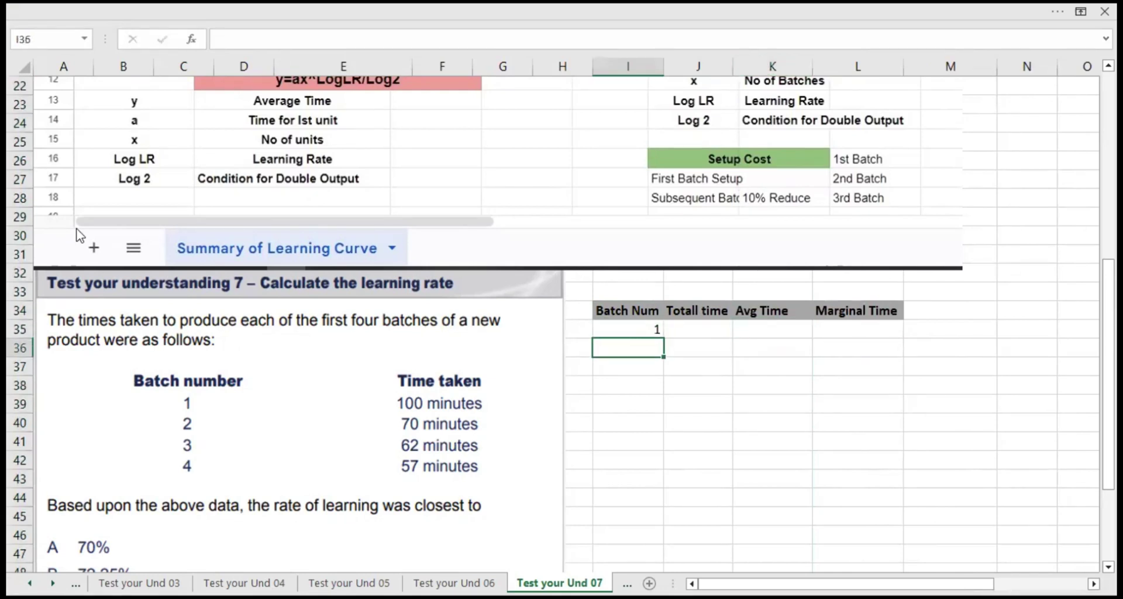
text(2)
key(Return)
text(3)
key(Return)
text(4)
key(Return)
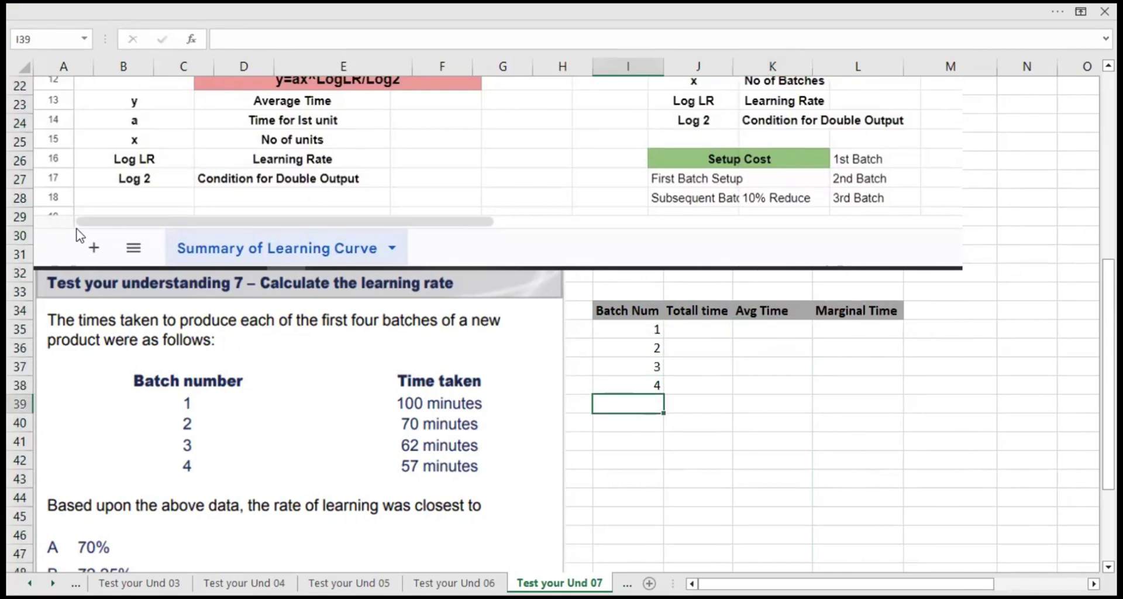
Step: Make the batch numbers in I35:I38 bold and centre them
key(Up)
key(Up)
key(Up)
key(Up)
key(shift+Down)
key(shift+Down)
key(shift+Down)
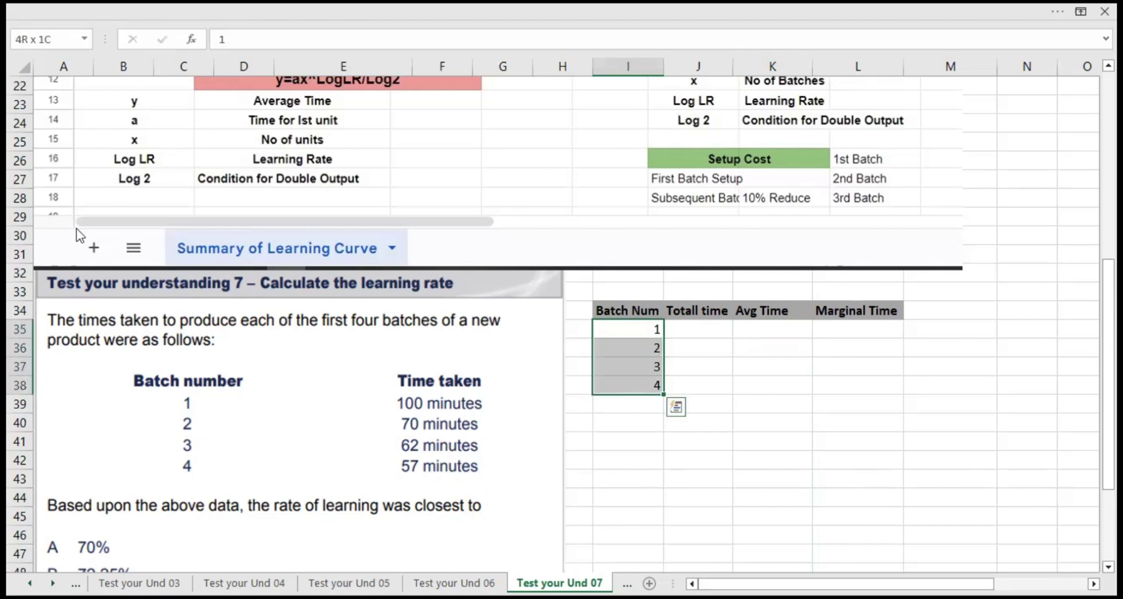
key(ctrl+b)
key(alt+h)
key(a)
key(c)
Step: Enter the marginal times 100, 70, 62 and 57 in L35:L38 for batches 1 to 4
key(Right)
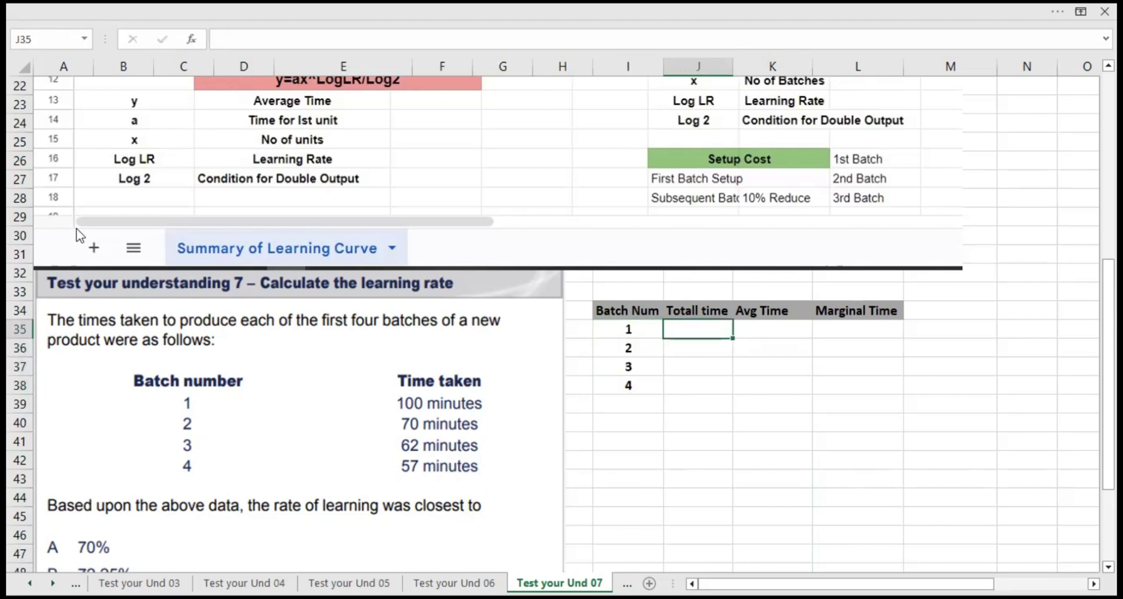
key(Right)
key(Right)
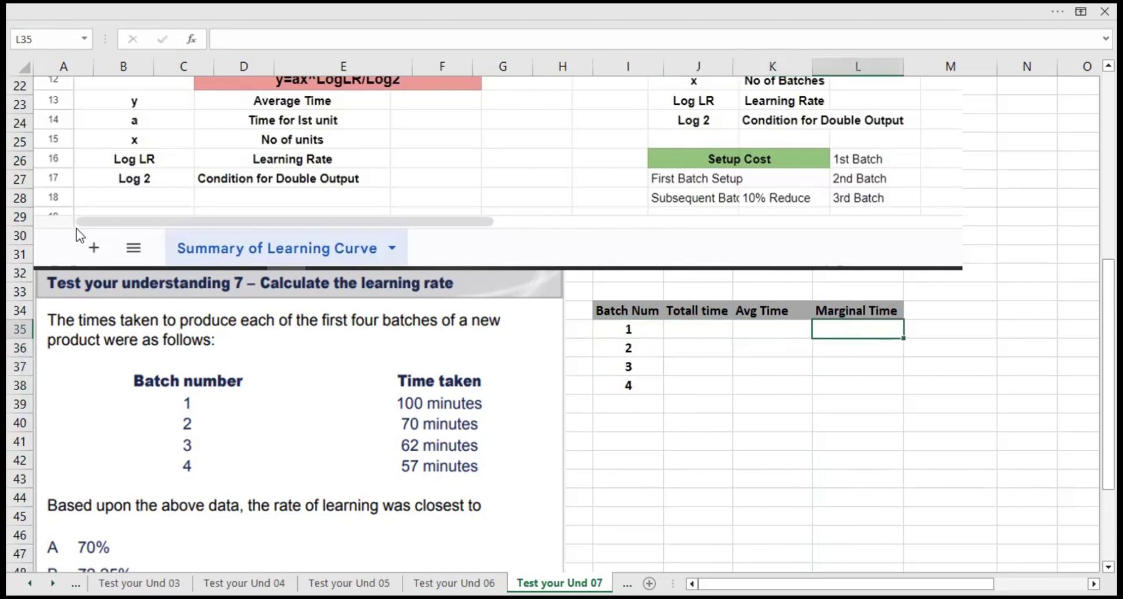
text(100)
key(Return)
text(70)
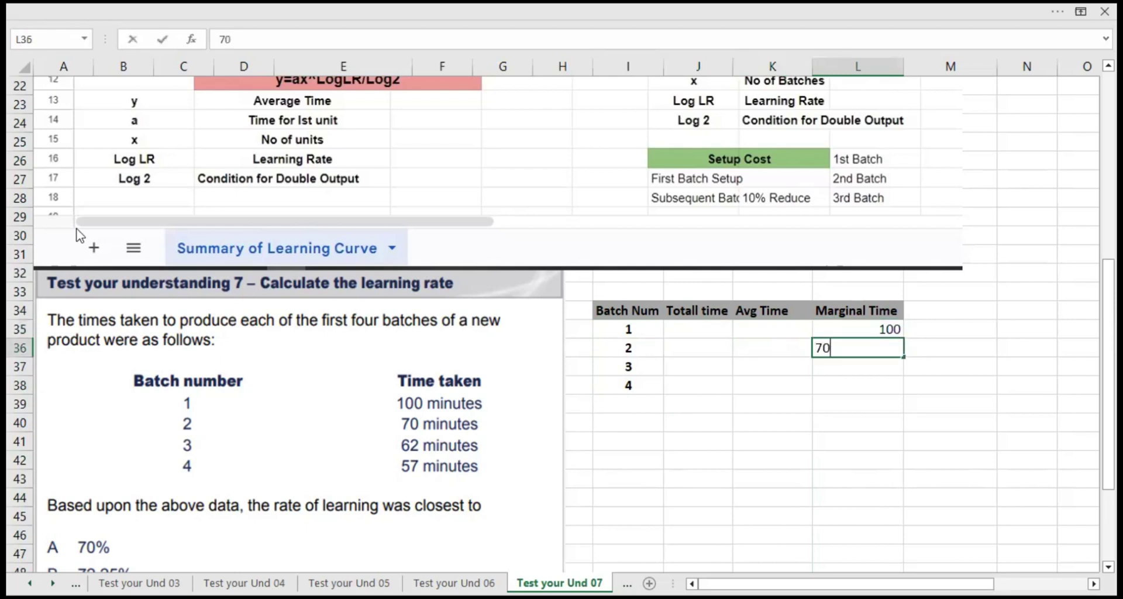
key(Return)
text(62)
key(Return)
text(5)
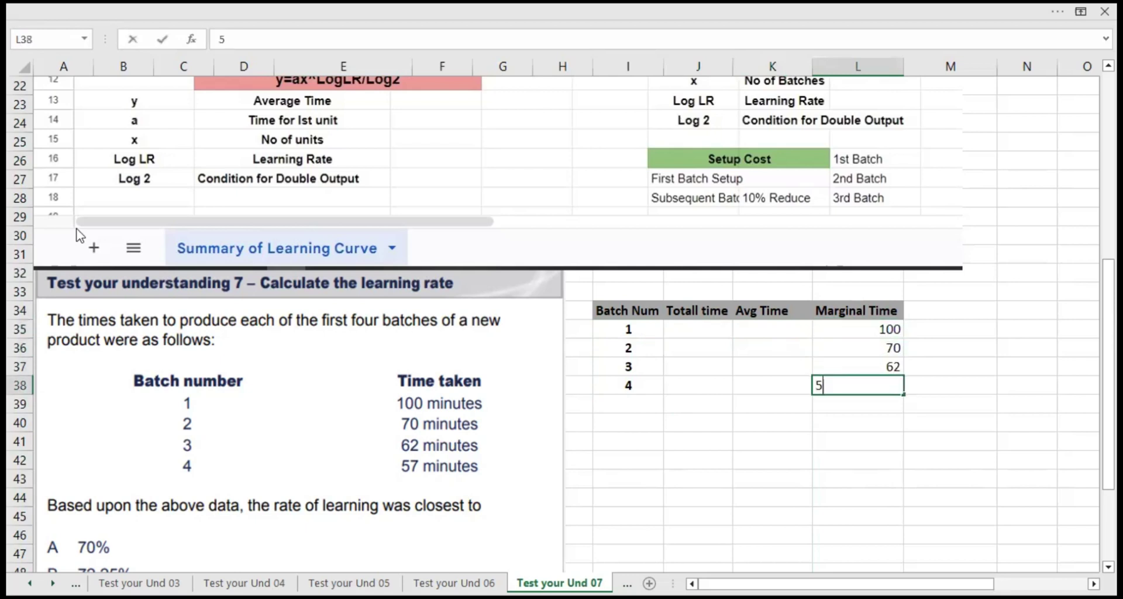
text(7)
key(Return)
Step: Centre the contents of the table body I35:L38
key(Up)
key(shift+Left)
key(shift+Left)
key(shift+Up)
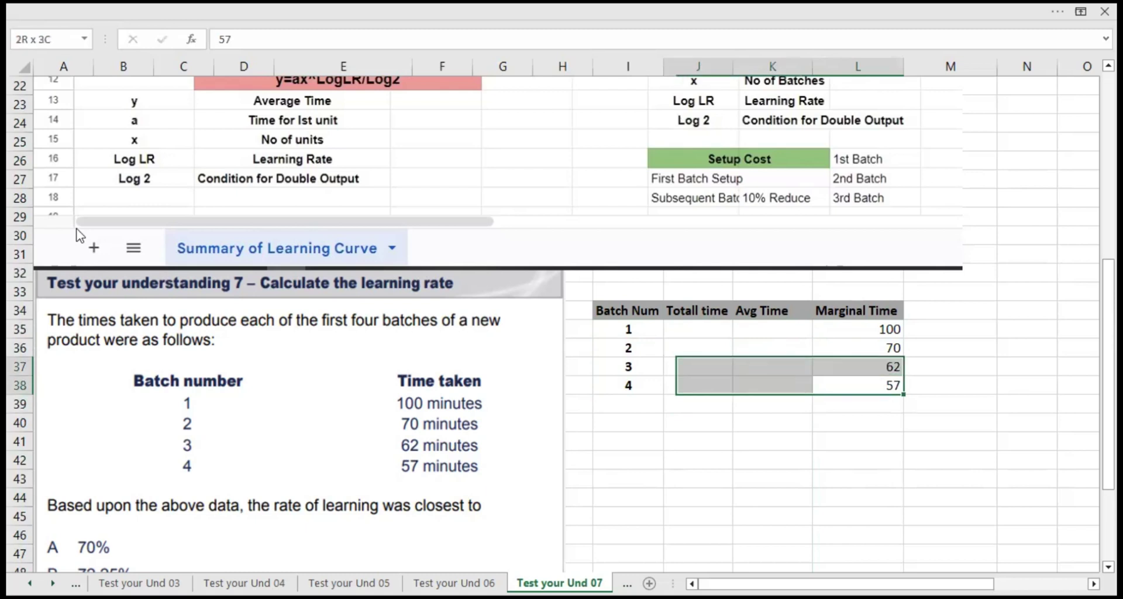
key(shift+Left)
key(shift+Up)
key(shift+Up)
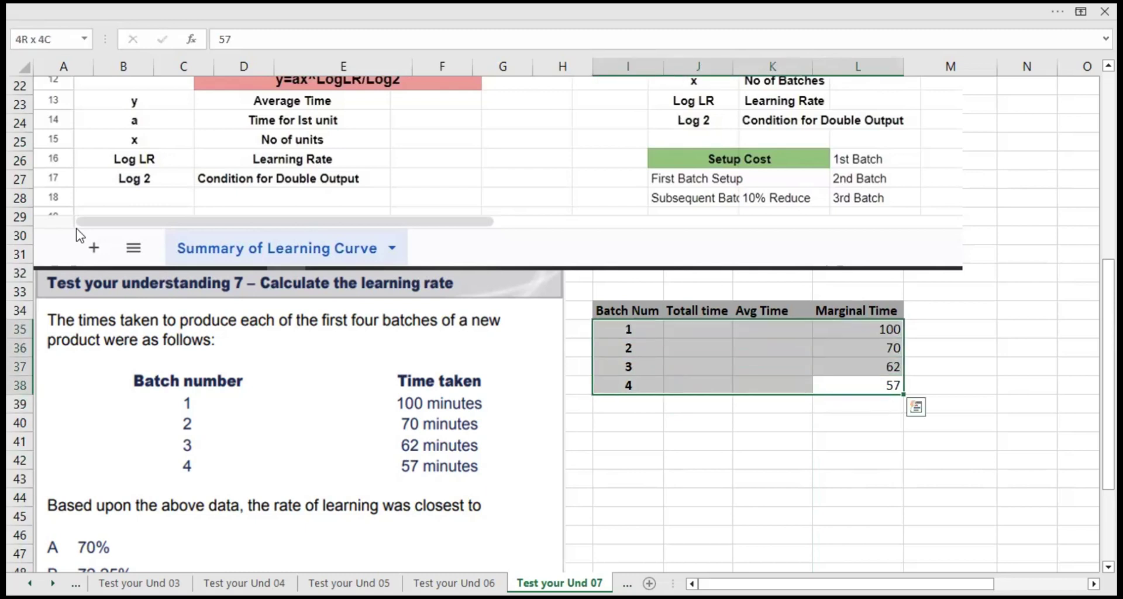
key(alt+h)
key(a)
key(c)
key(Return)
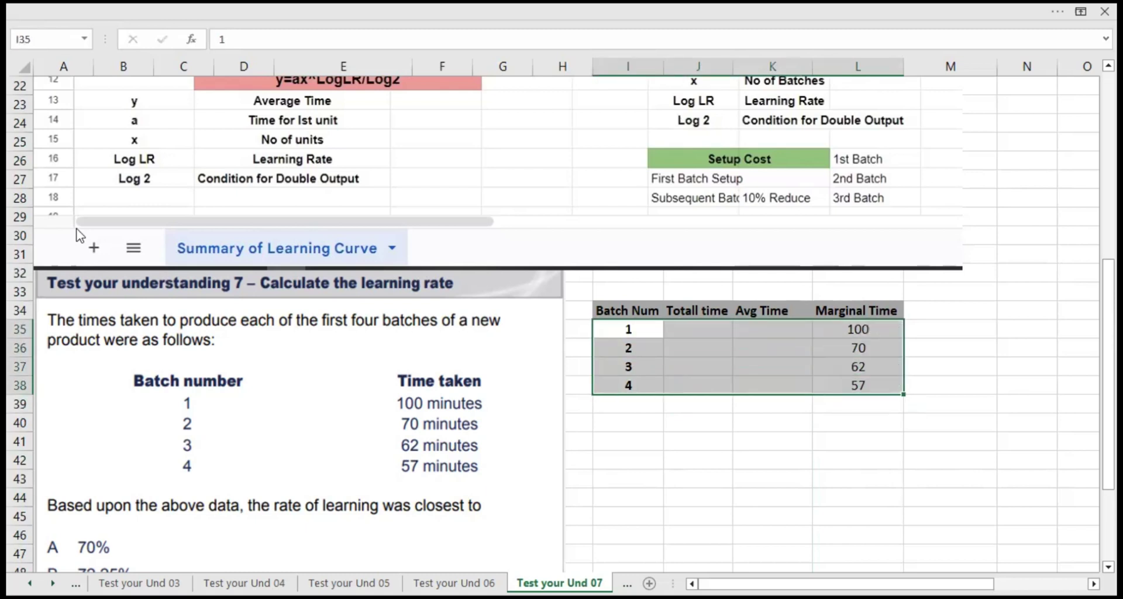
key(ctrl+q)
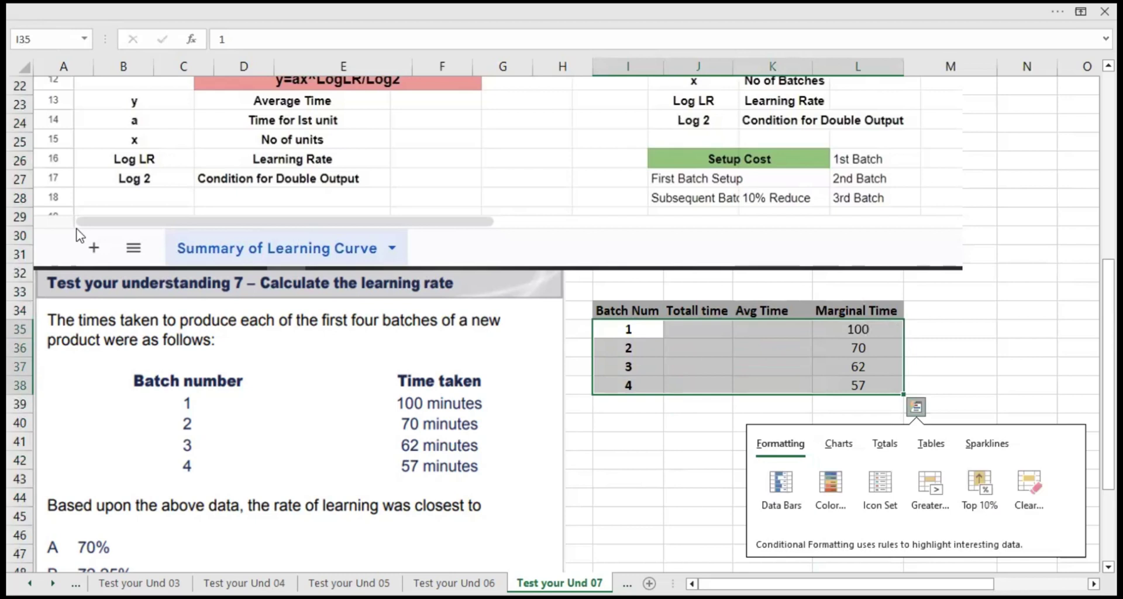
key(Right)
key(Escape)
Step: Correct the misspelled heading in J34 to "Total time"
key(Down)
key(Down)
key(Right)
key(Right)
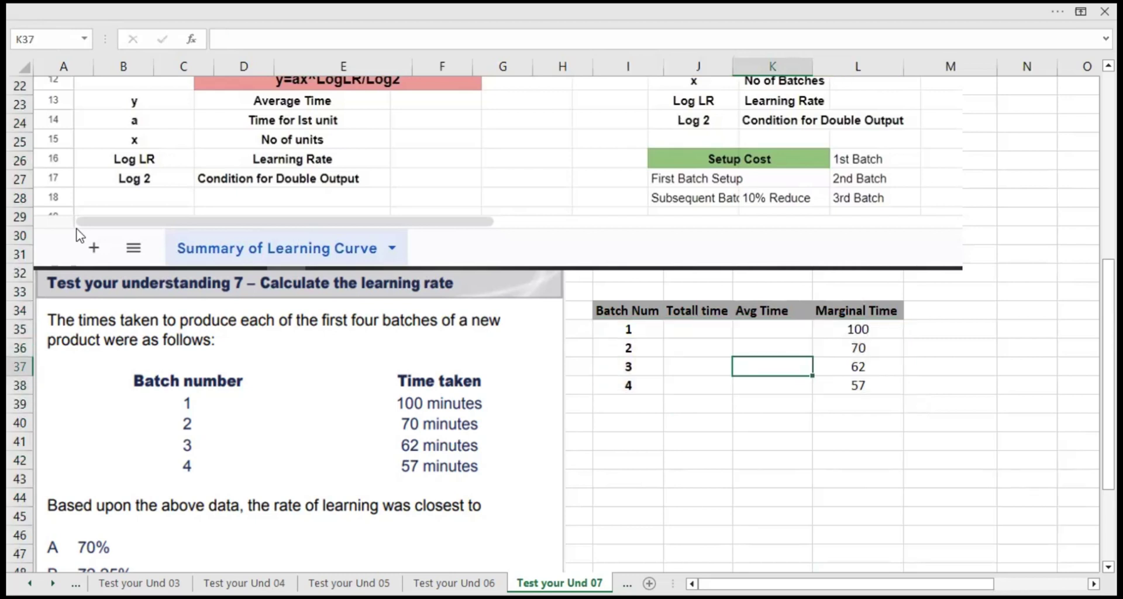
key(Up)
key(Up)
key(Up)
key(Left)
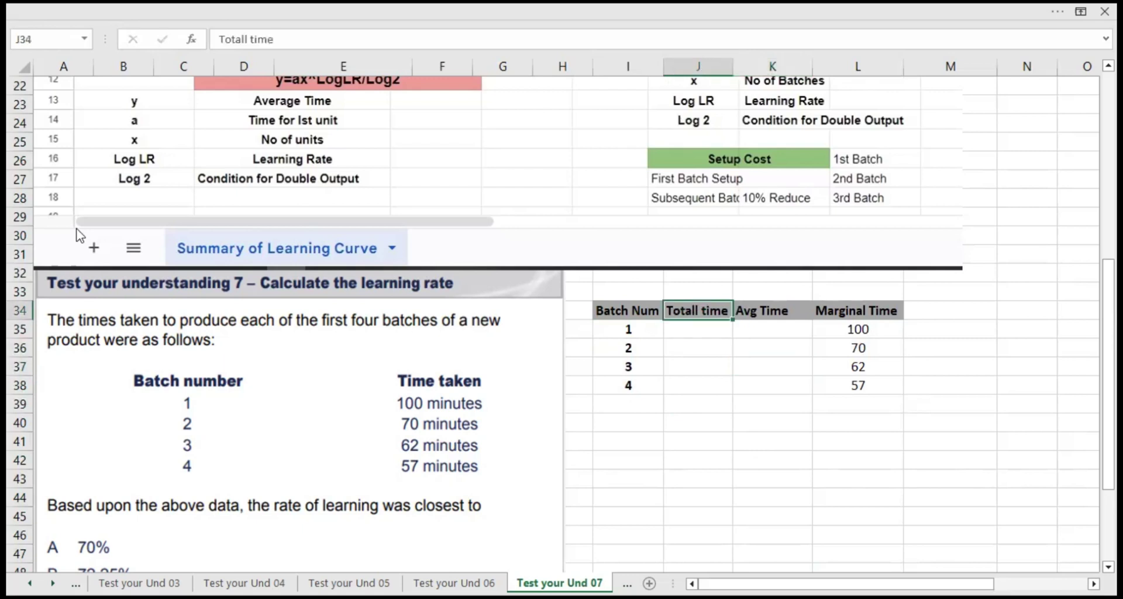
key(F2)
key(Left)
key(Left)
key(Left)
key(Left)
key(Left)
key(BackSpace)
key(Return)
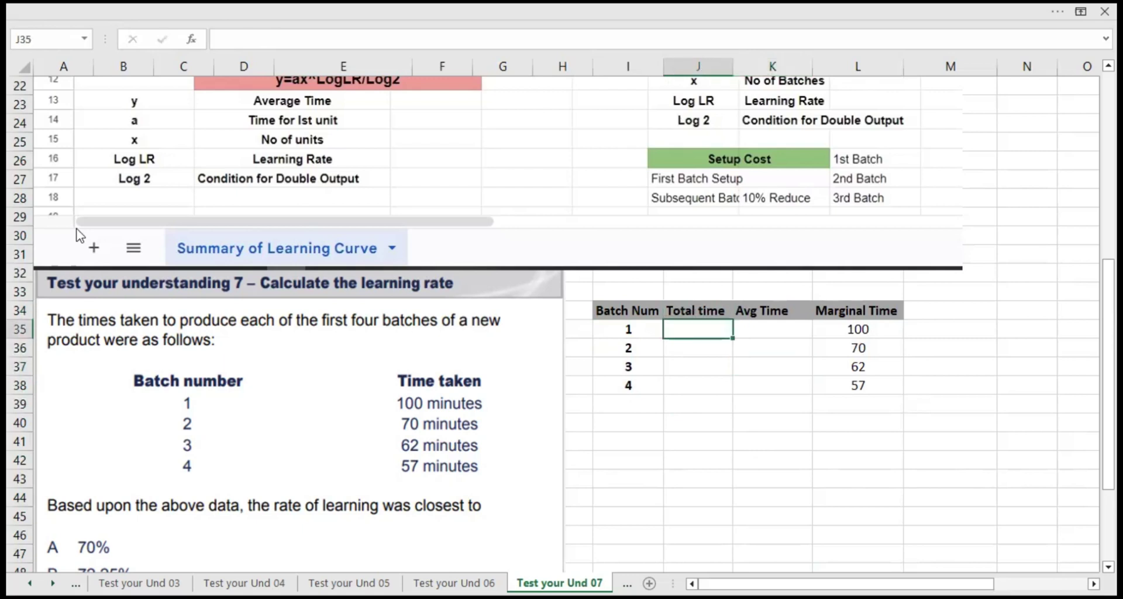
Step: Set batch 1's total time in J35 and average time in K35 equal to its marginal time in L35
text(=)
key(Right)
key(Right)
key(Return)
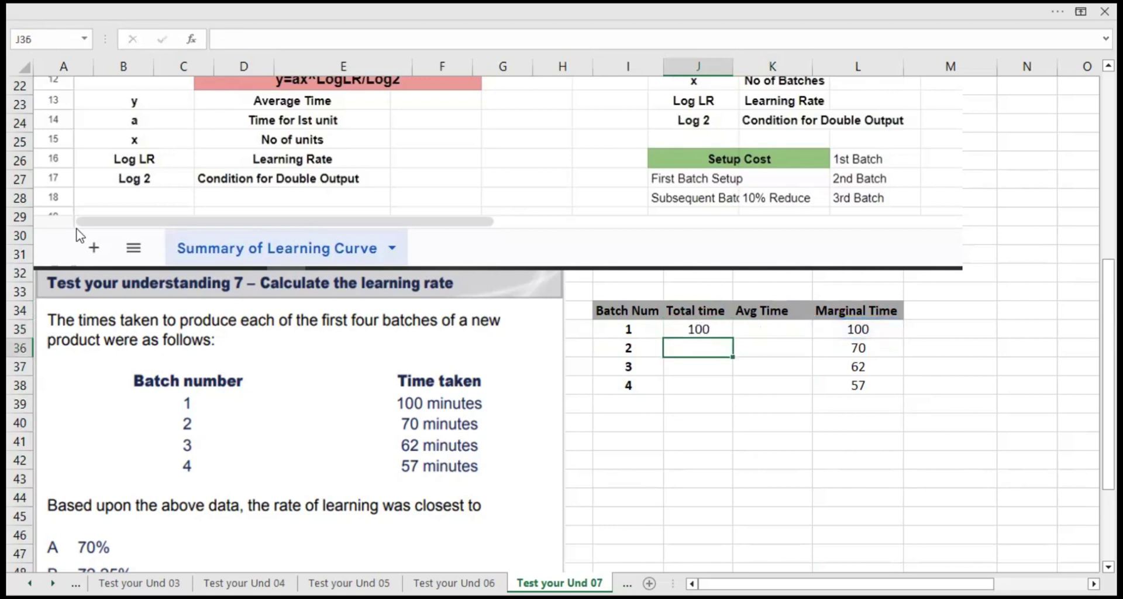
key(Up)
key(Right)
text(=)
key(Right)
key(Return)
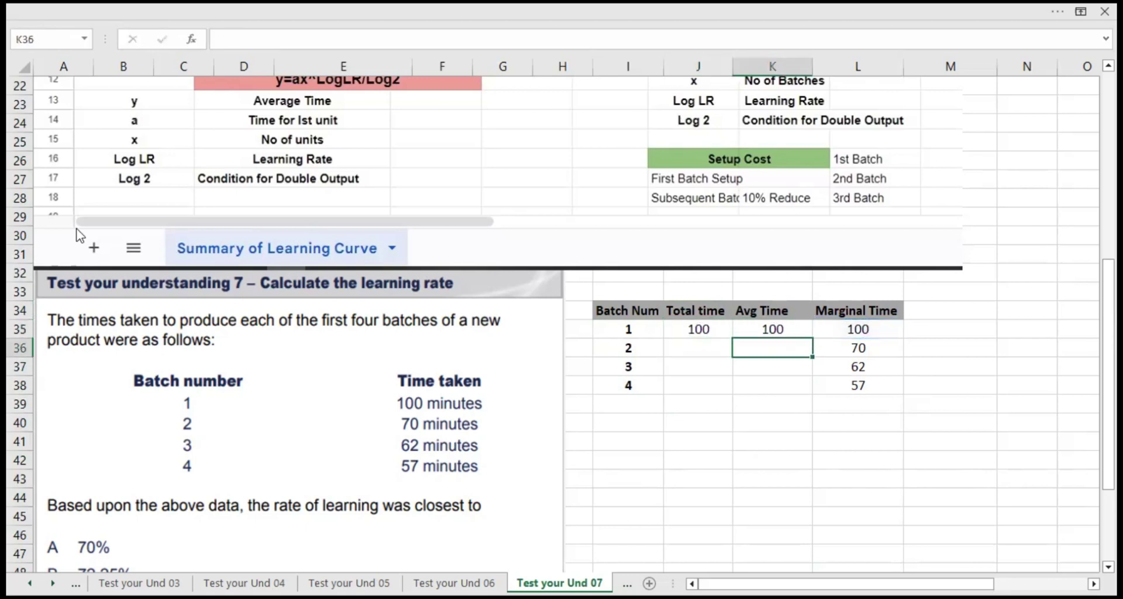
Step: Calculate batch 2's cumulative total time in J36 by adding its marginal time in L36 to batch 1's total in J35
key(Left)
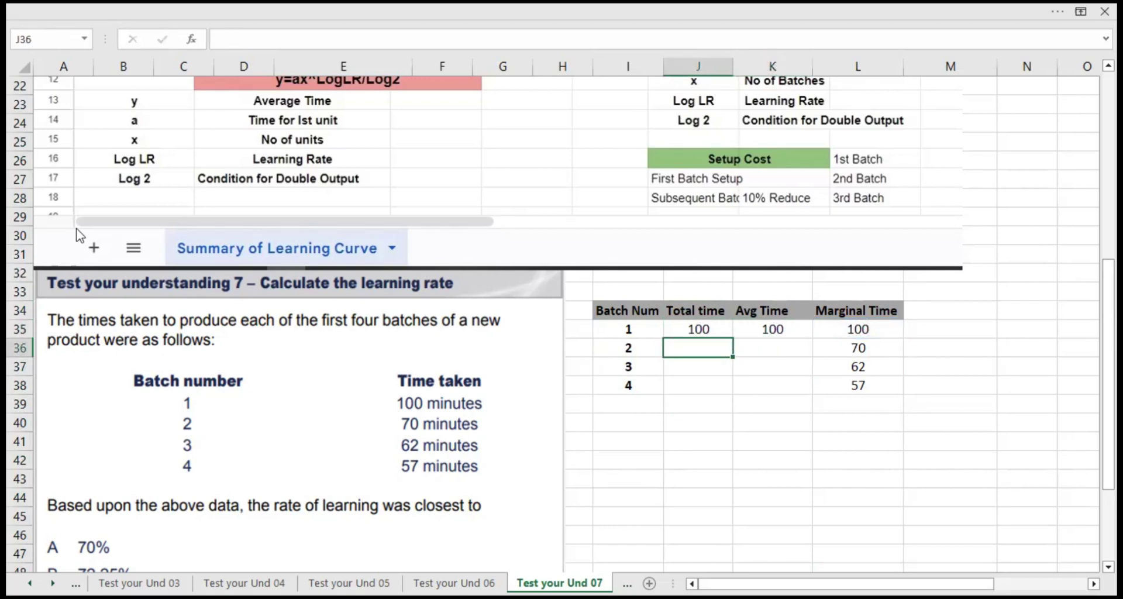
text(=)
key(Up)
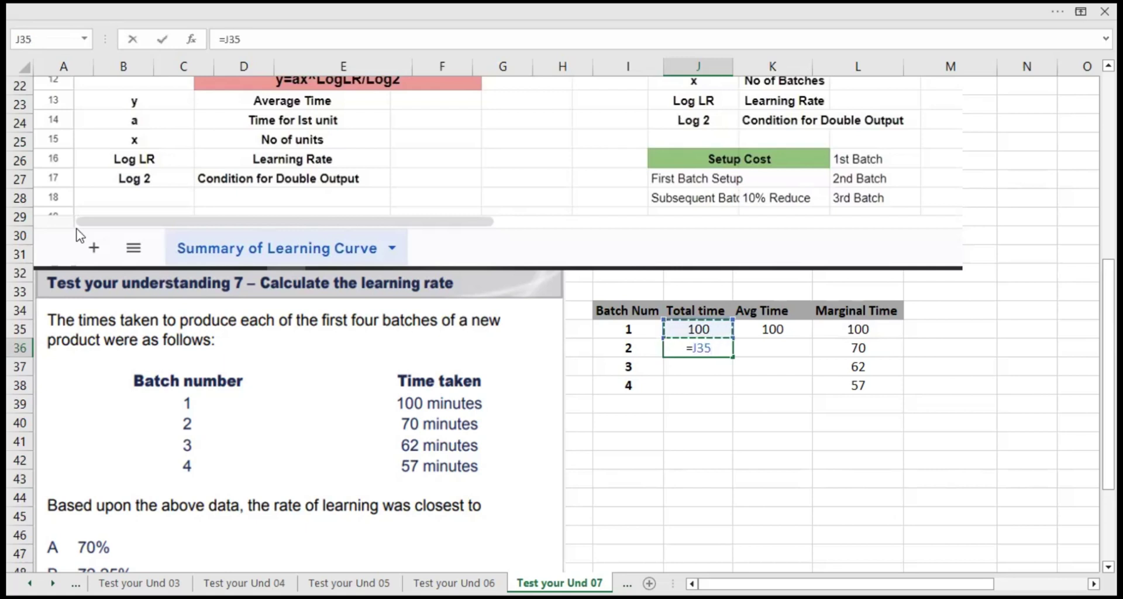
text(+)
key(Right)
key(Right)
key(Return)
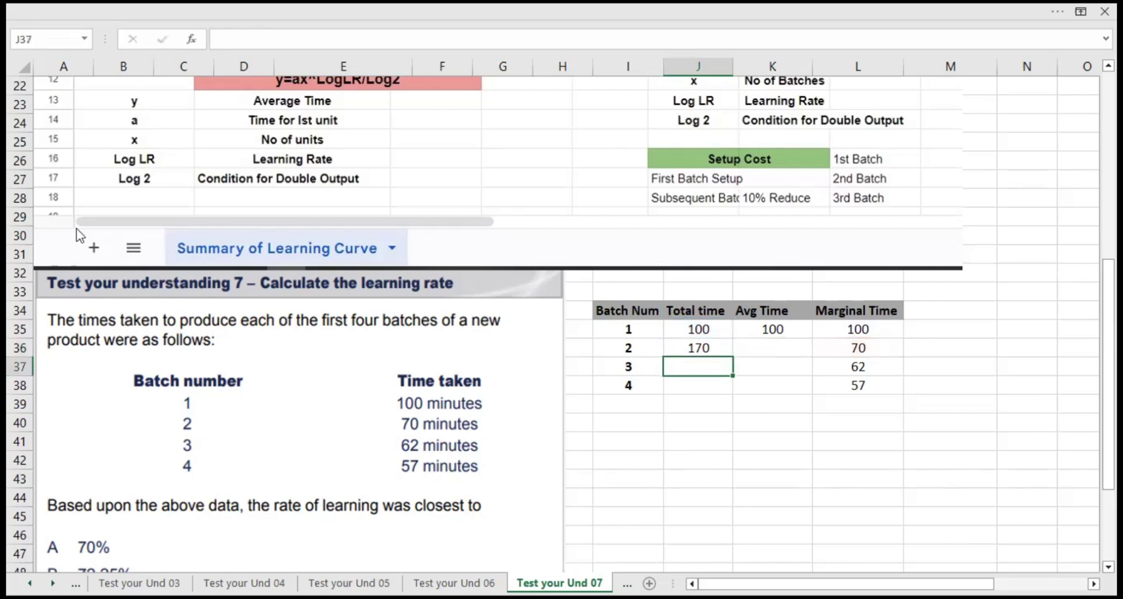
Step: Calculate batch 3's cumulative total time in J37 by adding its marginal time in L37 to batch 2's total in J36
key(Up)
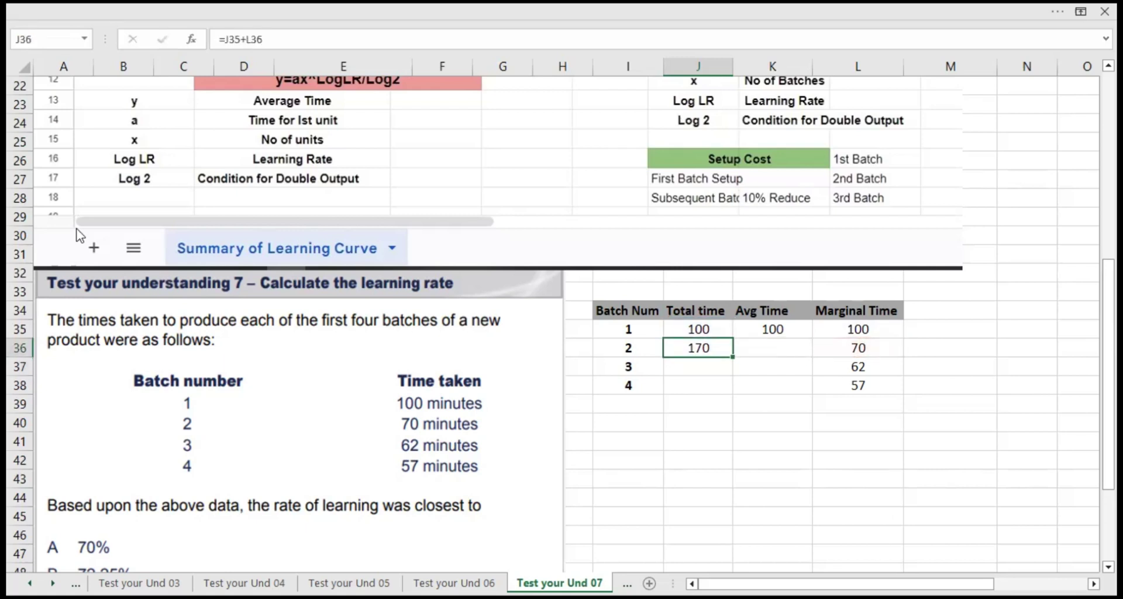
key(Down)
key(Up)
key(Down)
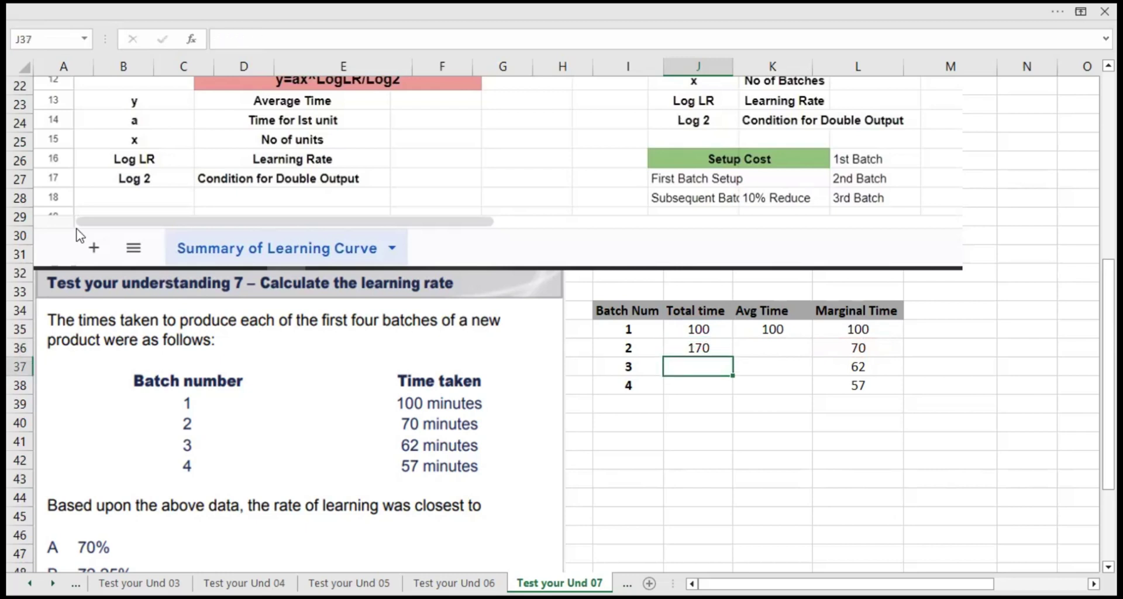
text(=)
key(Up)
text(+)
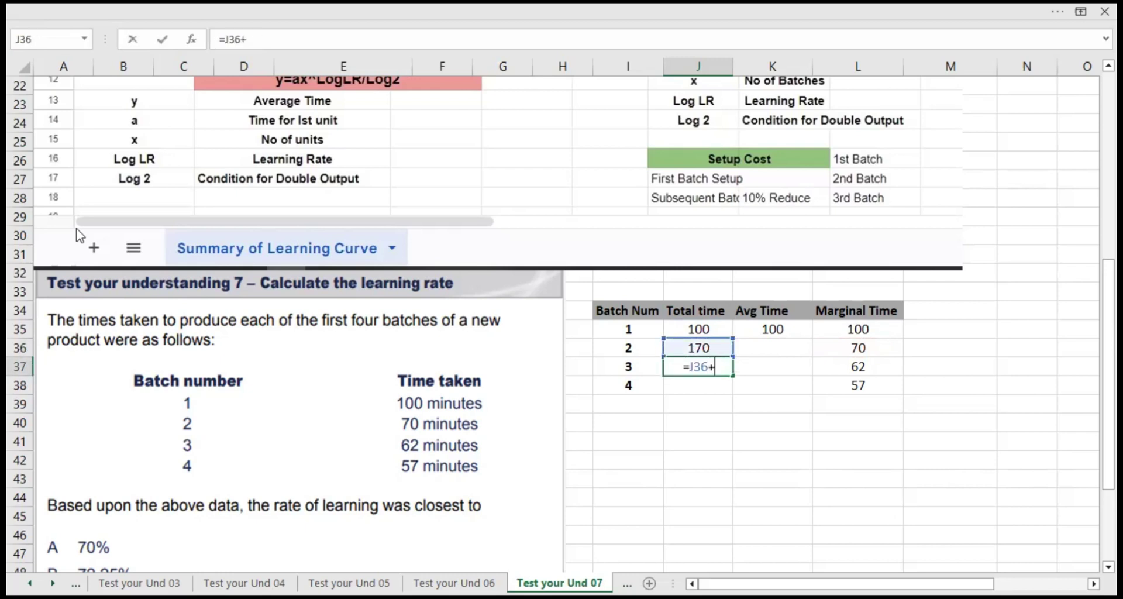
key(Right)
key(Right)
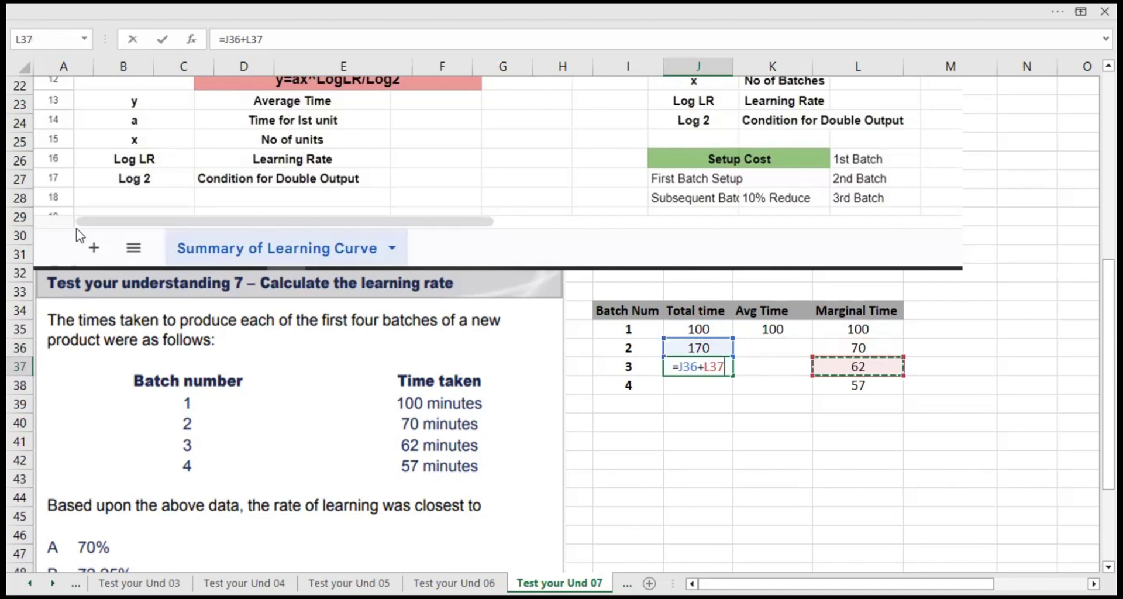
key(Return)
key(Up)
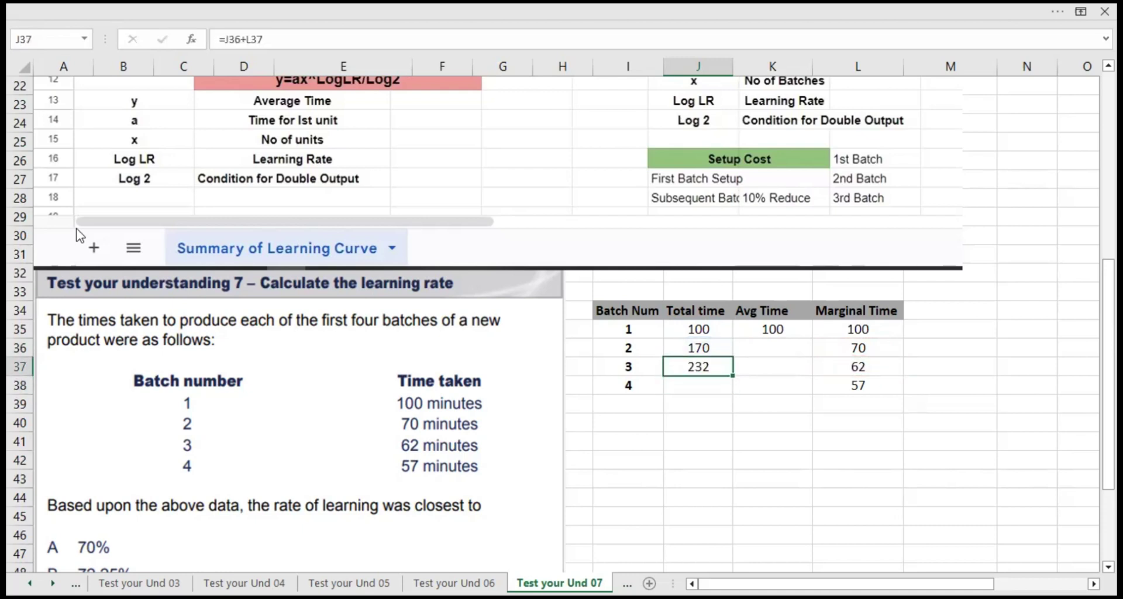
Step: Calculate batch 4's cumulative total time in J38 by adding its marginal time in L38 to batch 3's total in J37
key(Down)
text(=)
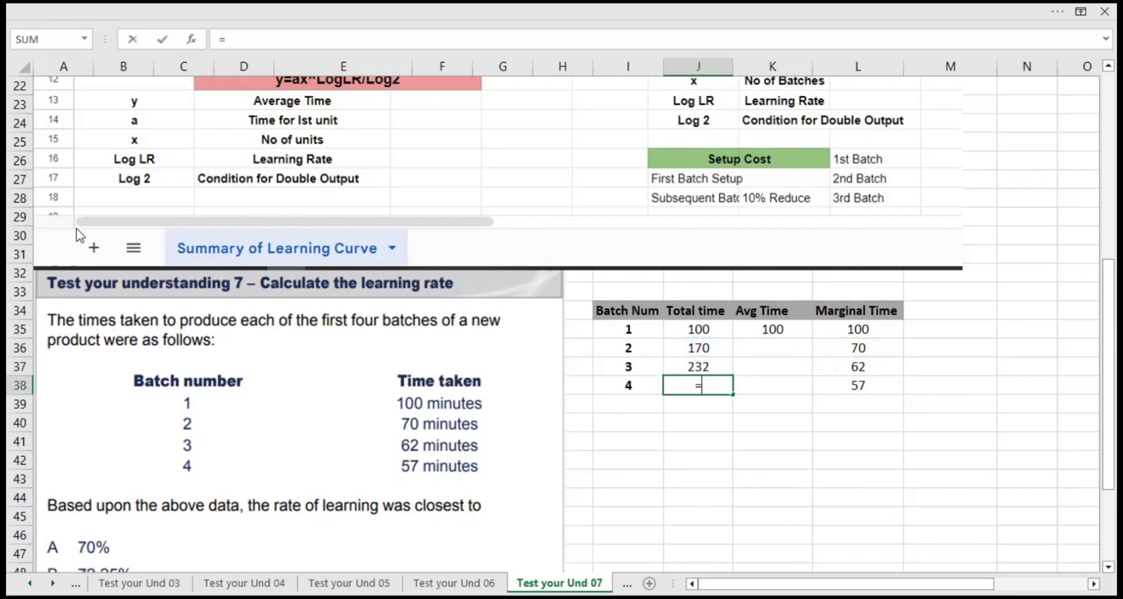
key(Up)
text(+)
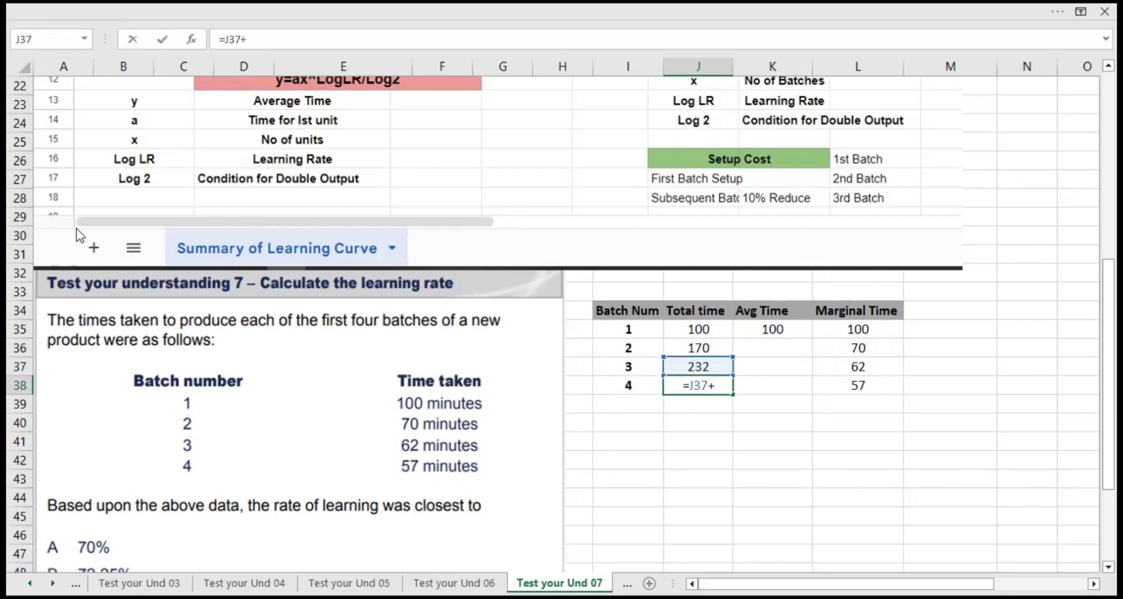
key(Right)
key(Right)
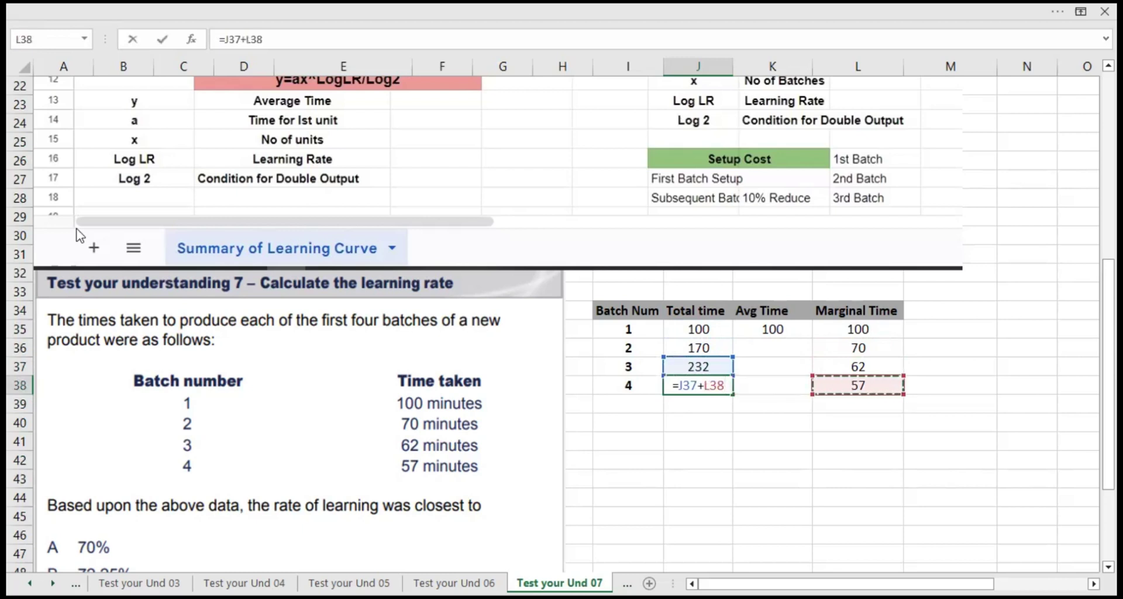
key(ctrl+Return)
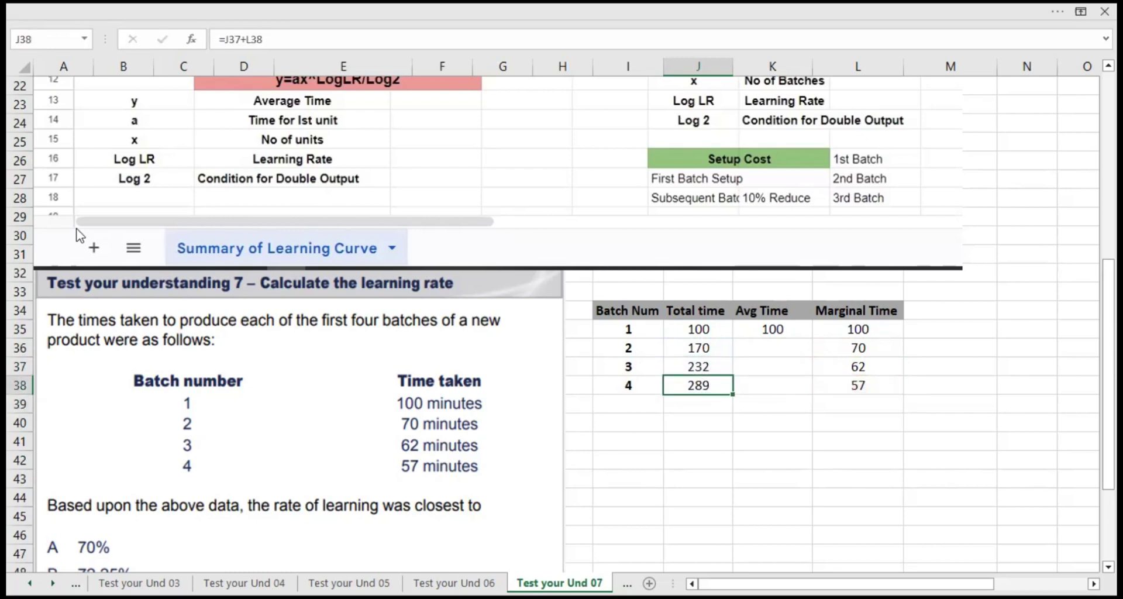
Step: Calculate batch 2's average time in K36 by dividing its total time in J36 by the batch number in I36
key(Up)
key(Up)
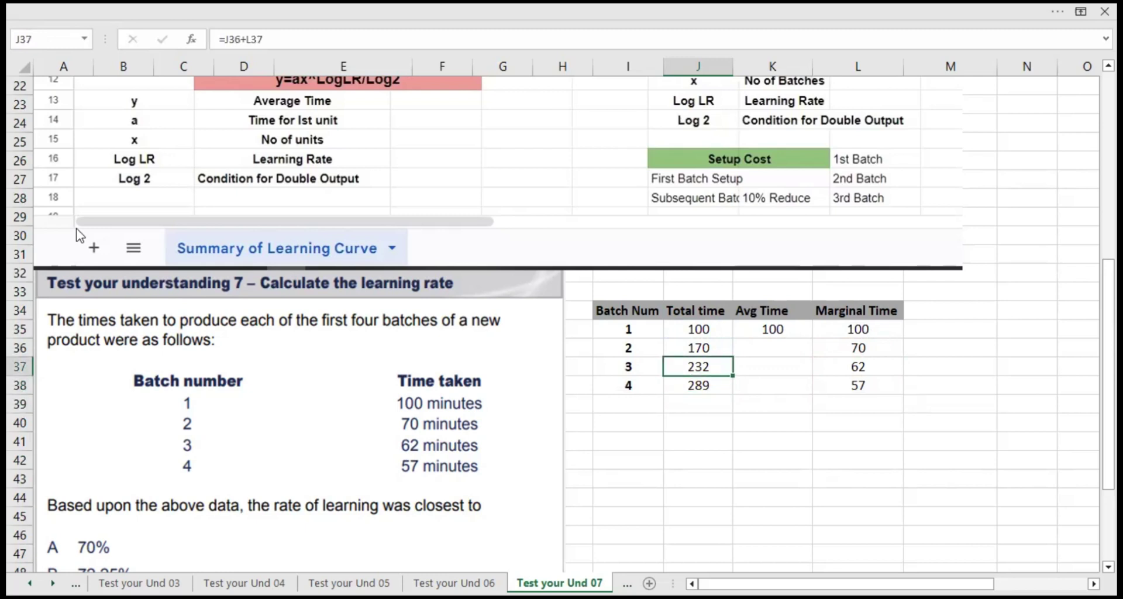
key(Right)
text(=)
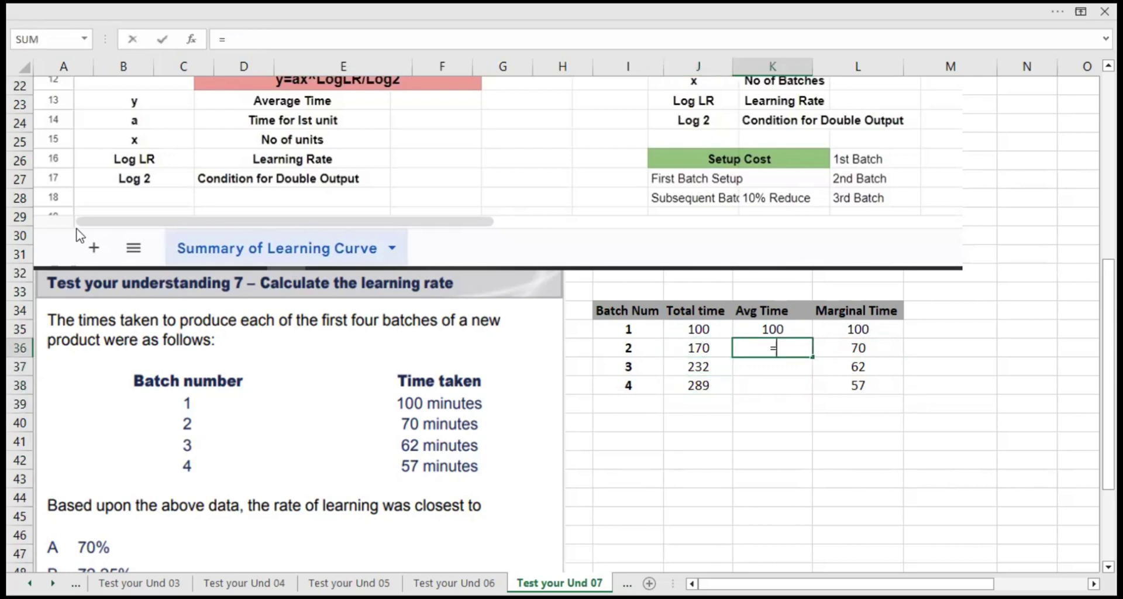
key(Left)
text(/)
key(Left)
key(Left)
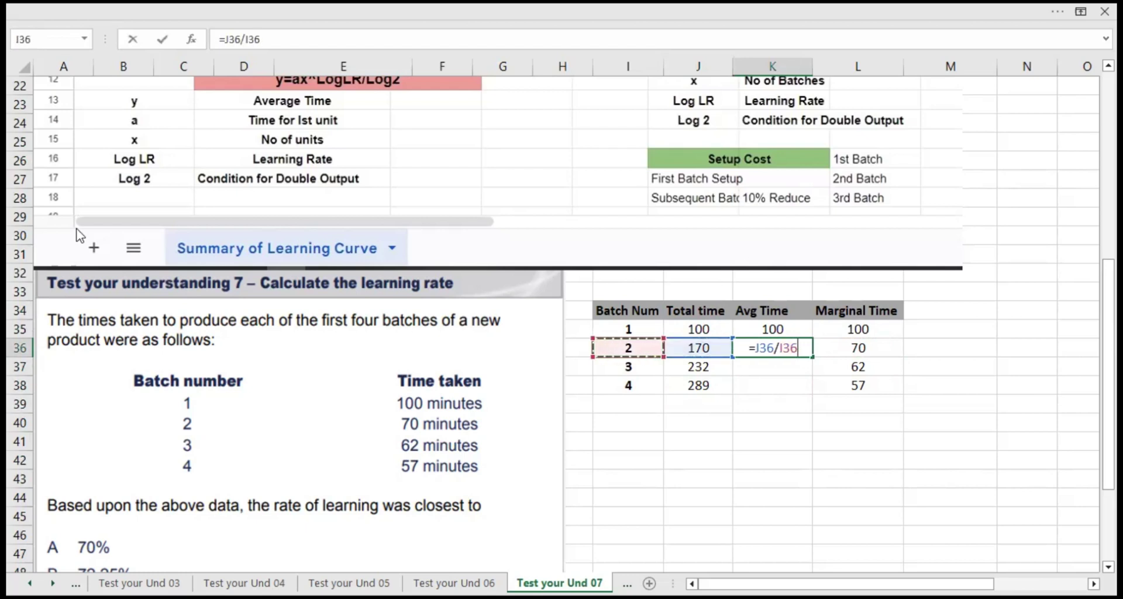
key(Return)
key(Up)
key(Down)
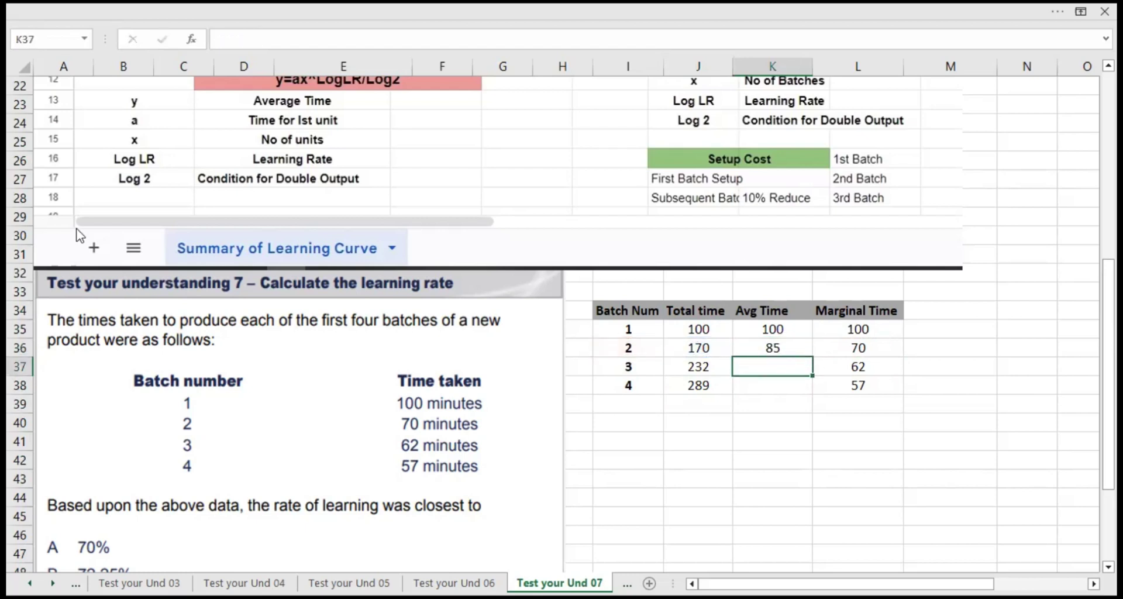
Step: Calculate batch 3's average time in K37 by dividing its total time in J37 by the batch number in I37
text(=)
key(Left)
text(/)
key(Left)
key(Left)
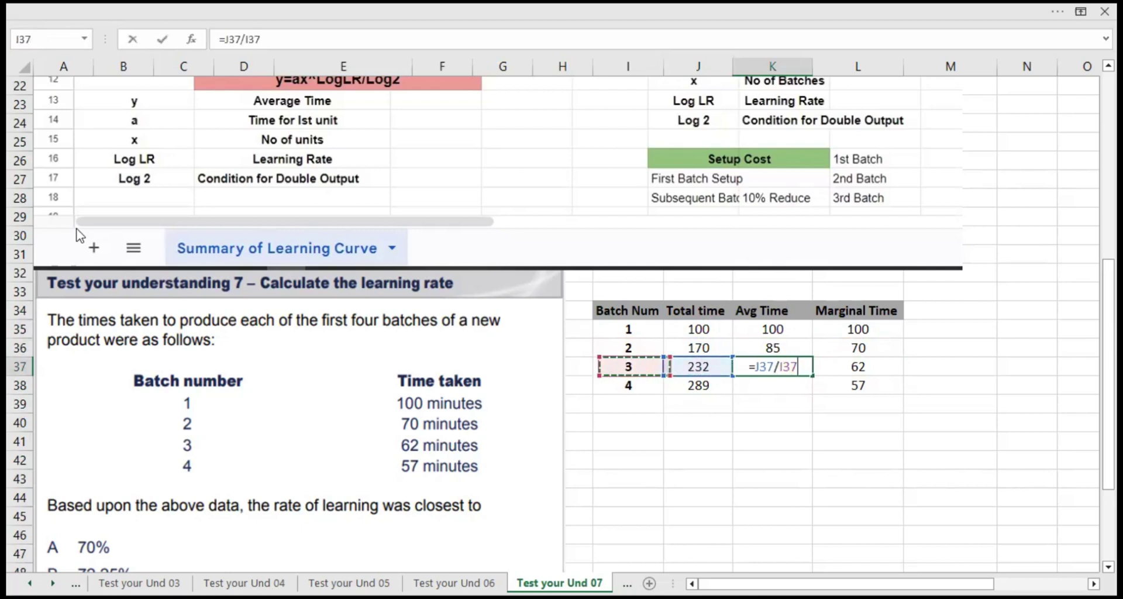
key(Return)
Step: Calculate batch 4's average time in K38 by dividing its total time in J38 by the batch number in I38
text(=)
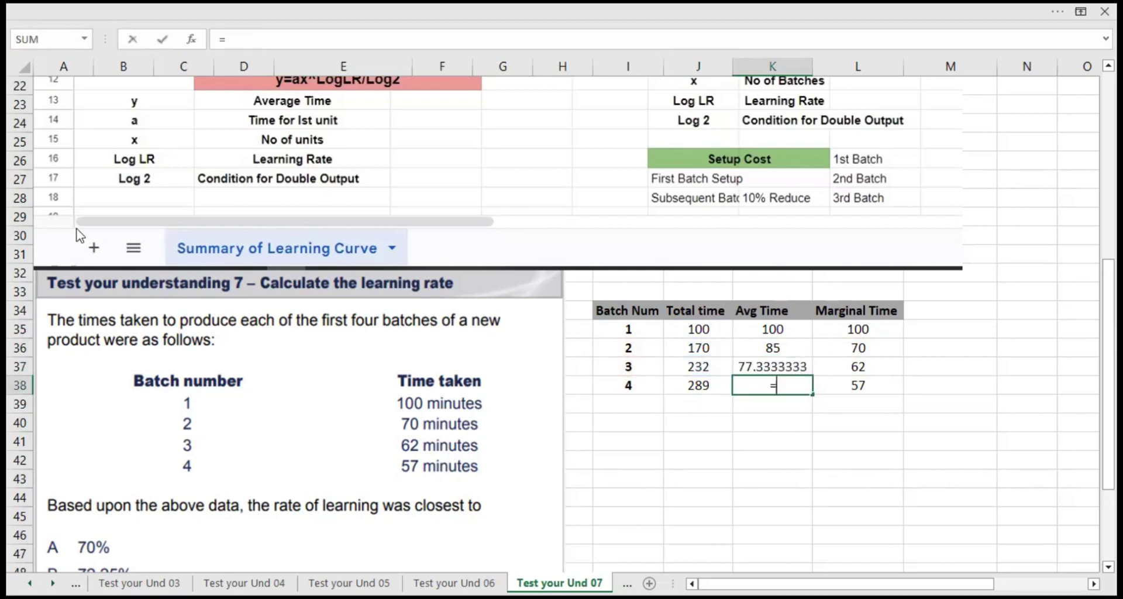
key(Left)
text(/)
key(Left)
key(Left)
key(Return)
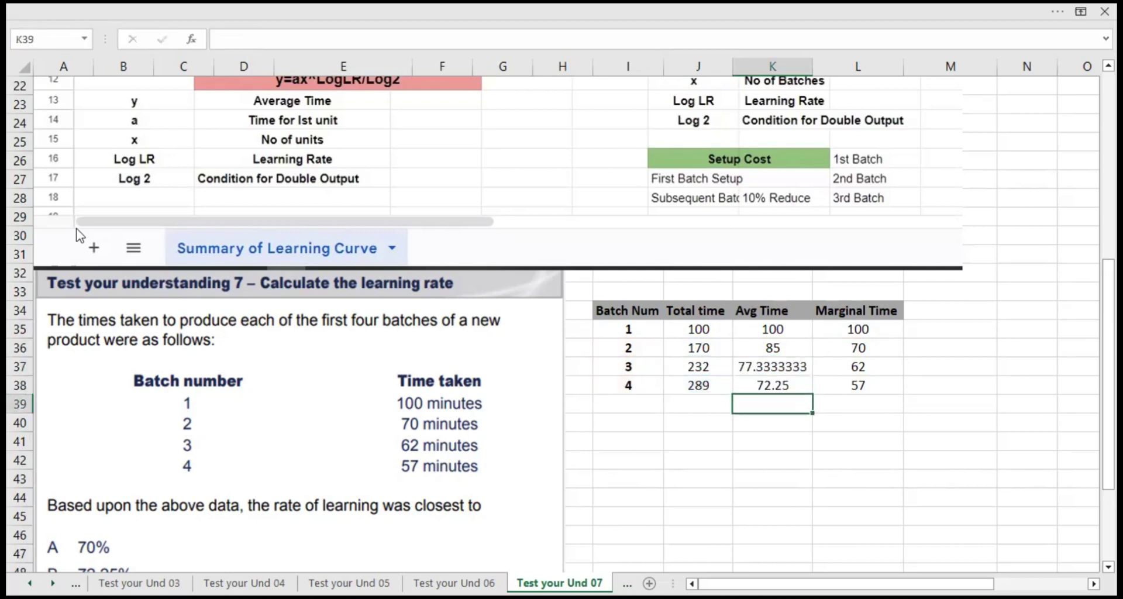
Step: Show the average times of batches 3 and 4 in K37:K38 with two decimal places
key(Up)
key(Up)
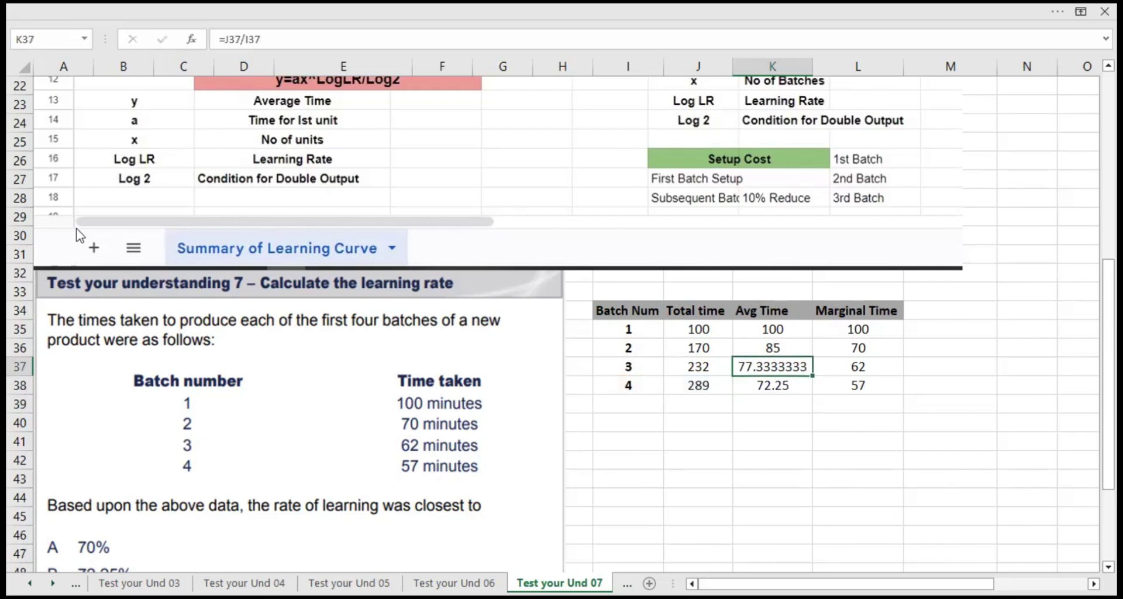
key(shift+Down)
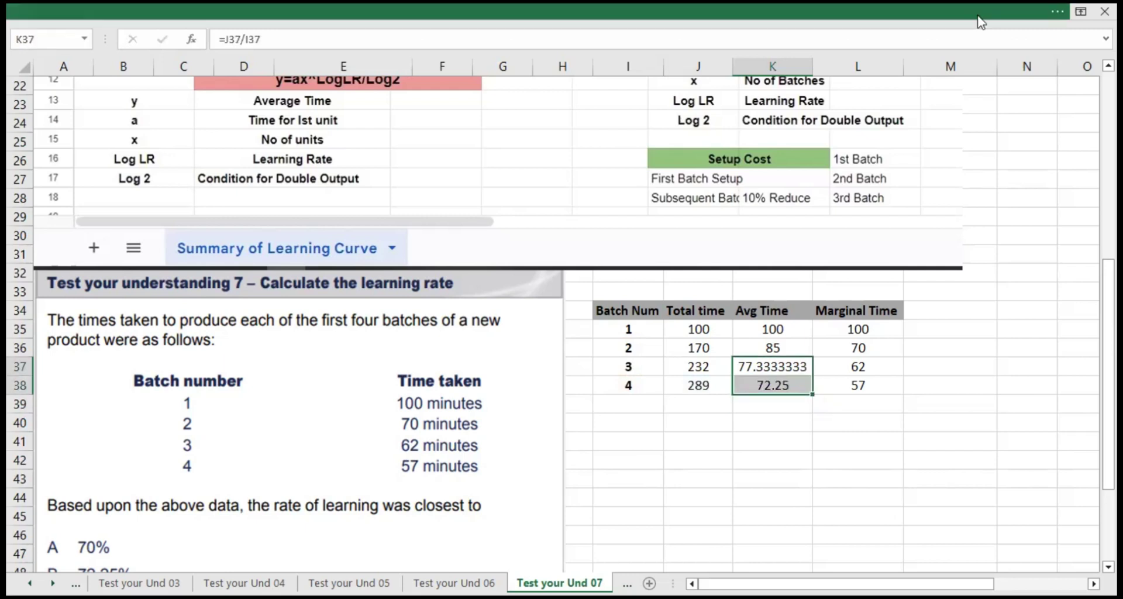
click(979, 4)
key(alt+h)
key(9)
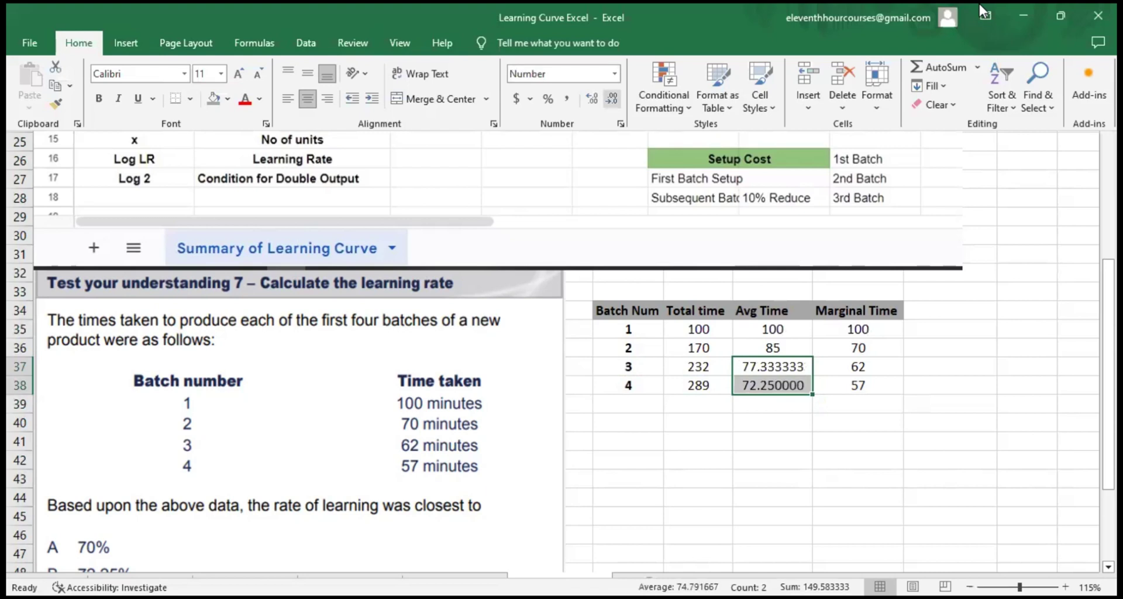
key(alt+h)
key(0)
key(alt+h)
key(9)
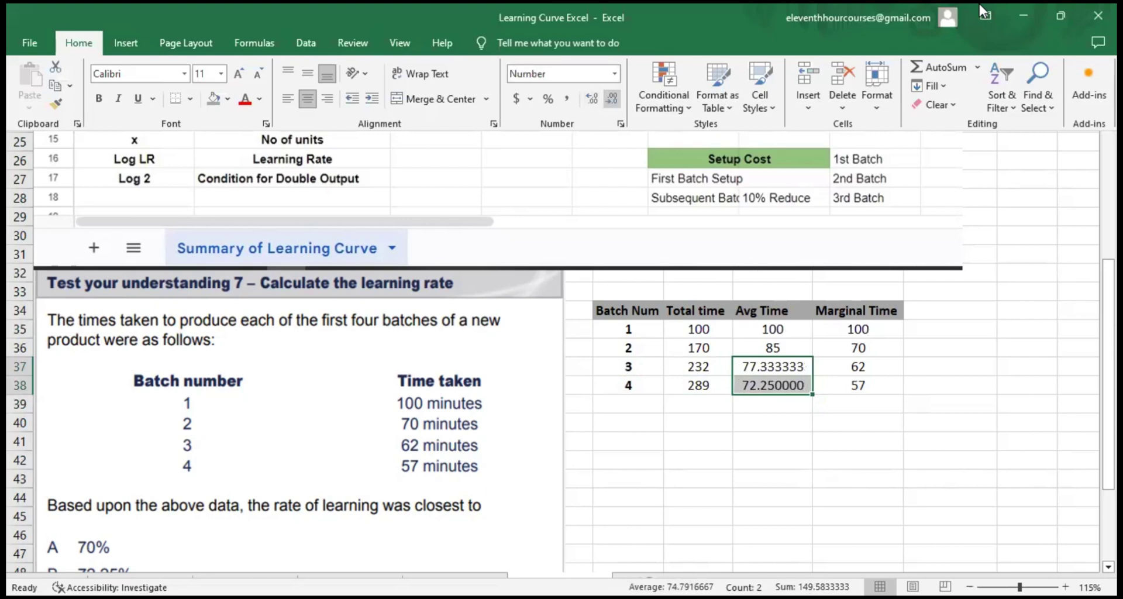
key(alt+h)
key(9)
key(alt+h)
key(9)
key(alt+h)
key(9)
key(alt+h)
key(9)
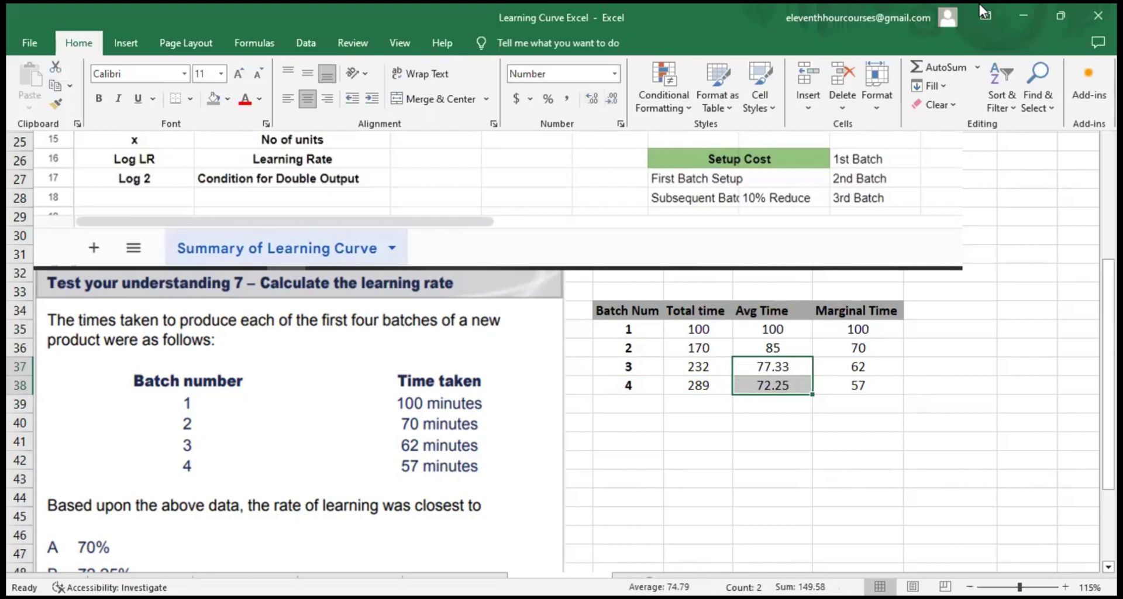
Step: Apply borders to all cells of the batch table I34:L38
key(Down)
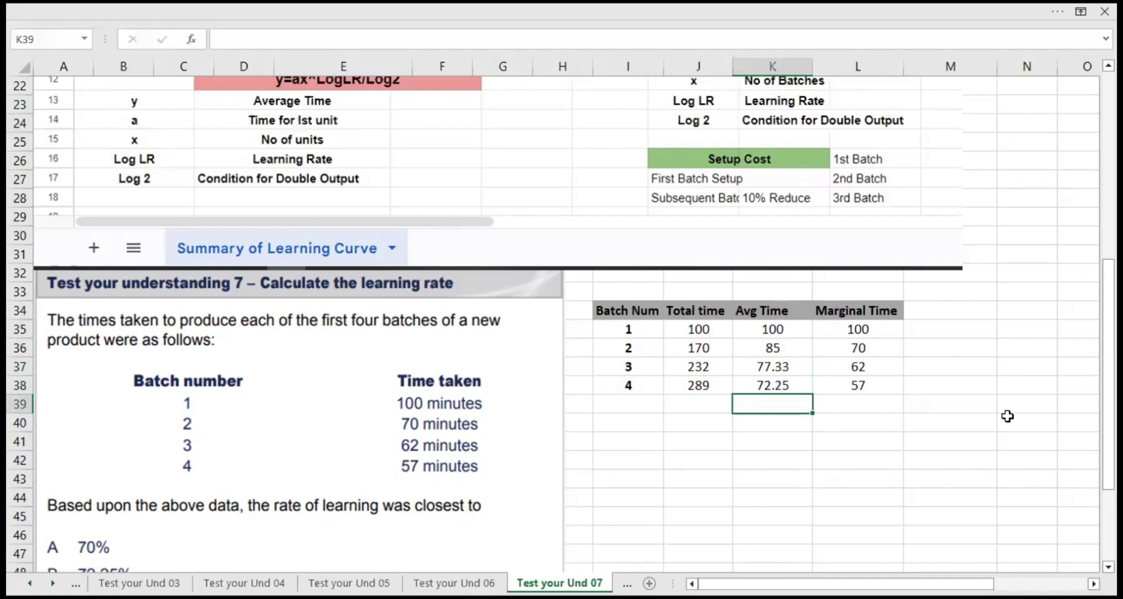
key(ctrl+a)
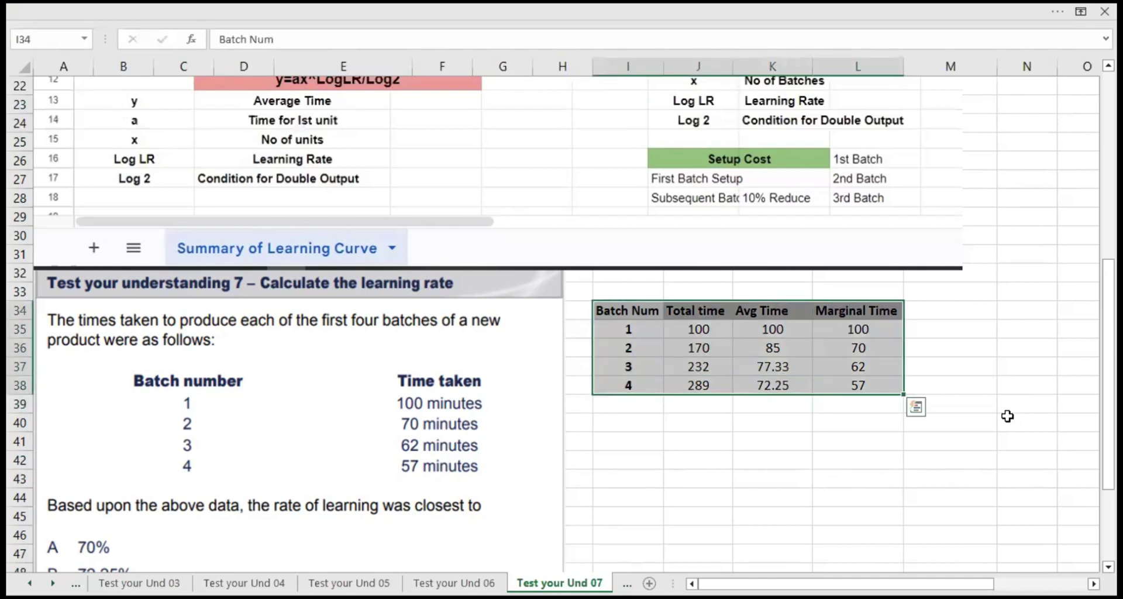
key(alt+h)
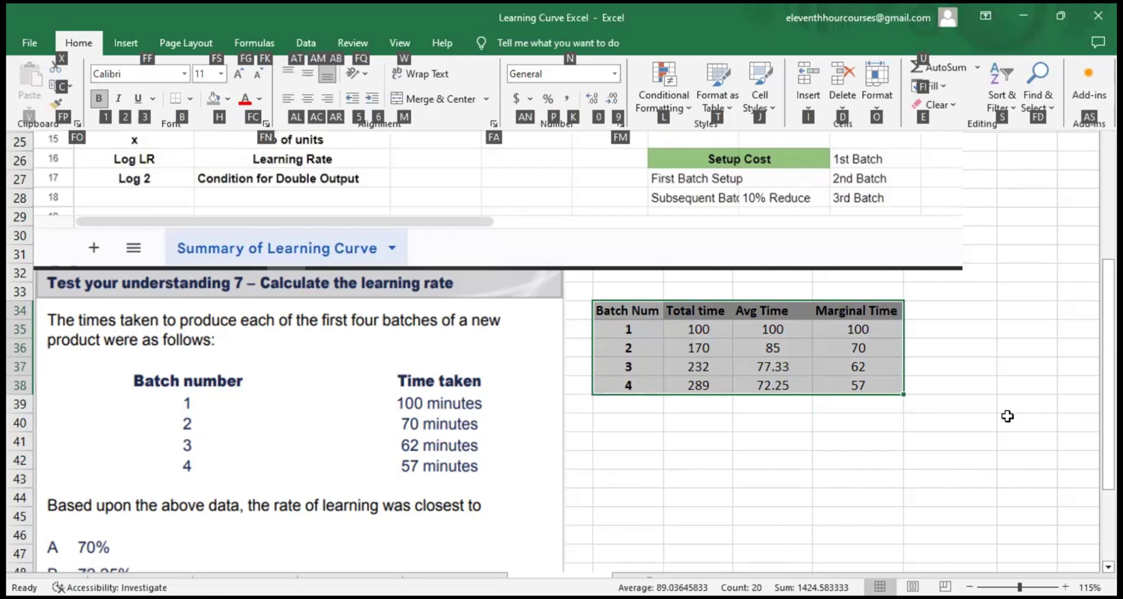
key(Escape)
key(Escape)
key(Down)
key(Down)
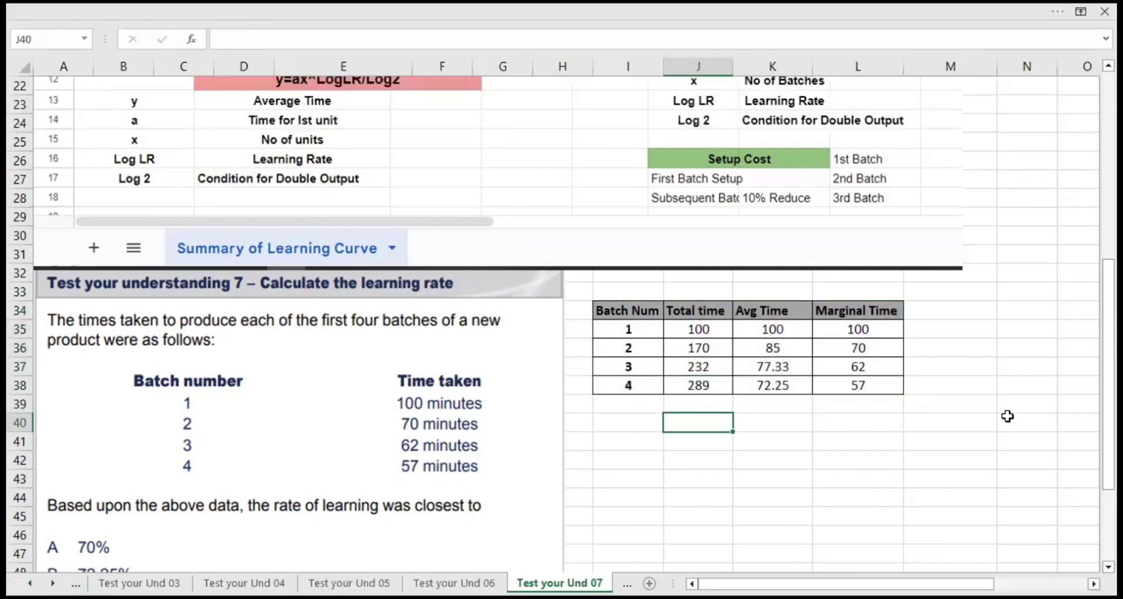
Step: Enter the label "Learning Rate" in J40 and make it bold
text(Learning =)
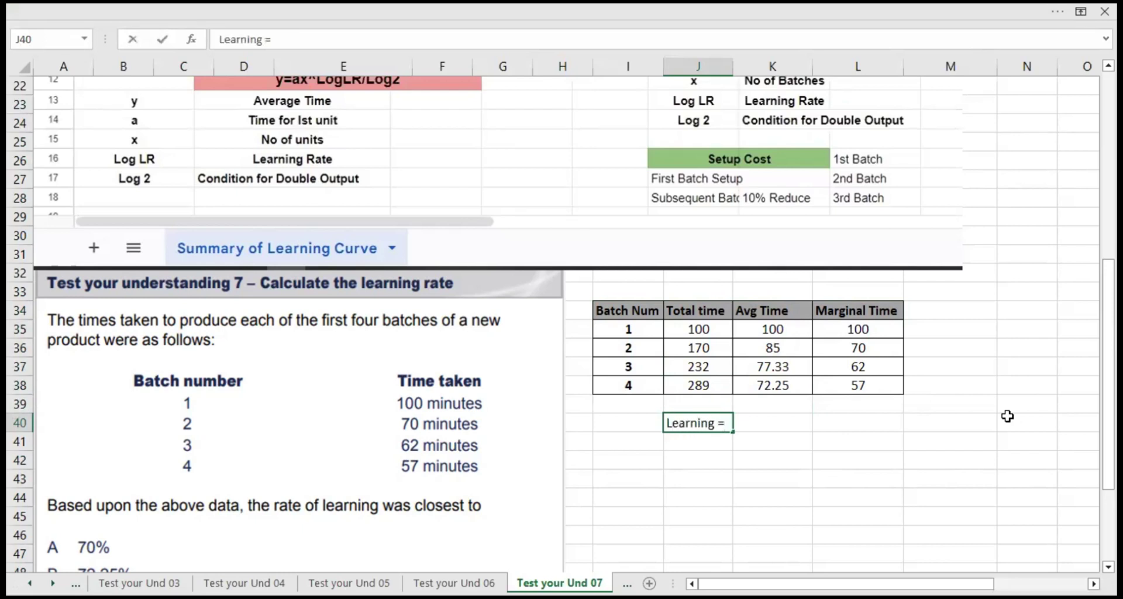
key(BackSpace)
text(Rate)
key(Return)
key(Up)
key(ctrl+b)
Step: Calculate the learning rate in L40 with the formula =85/100
key(Right)
key(Right)
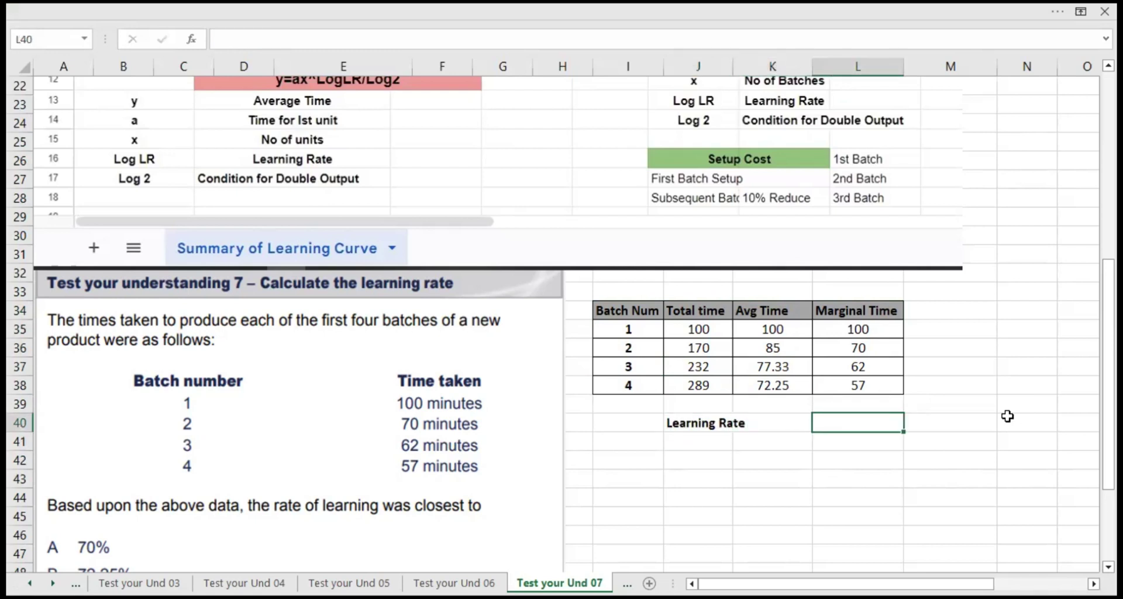
text(=)
text(85/1)
text(00)
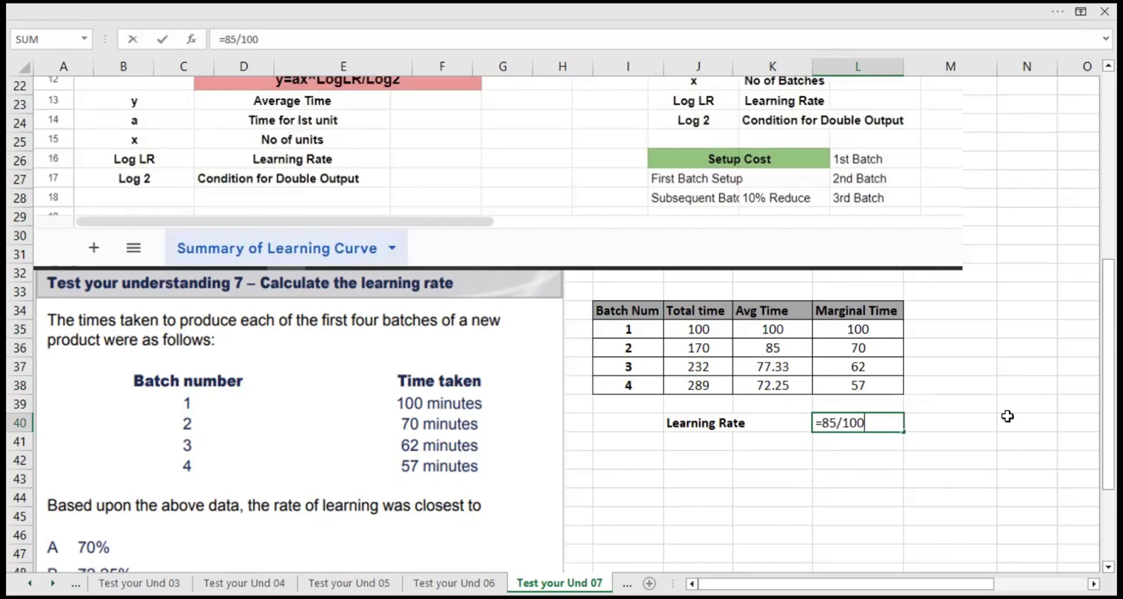
key(Return)
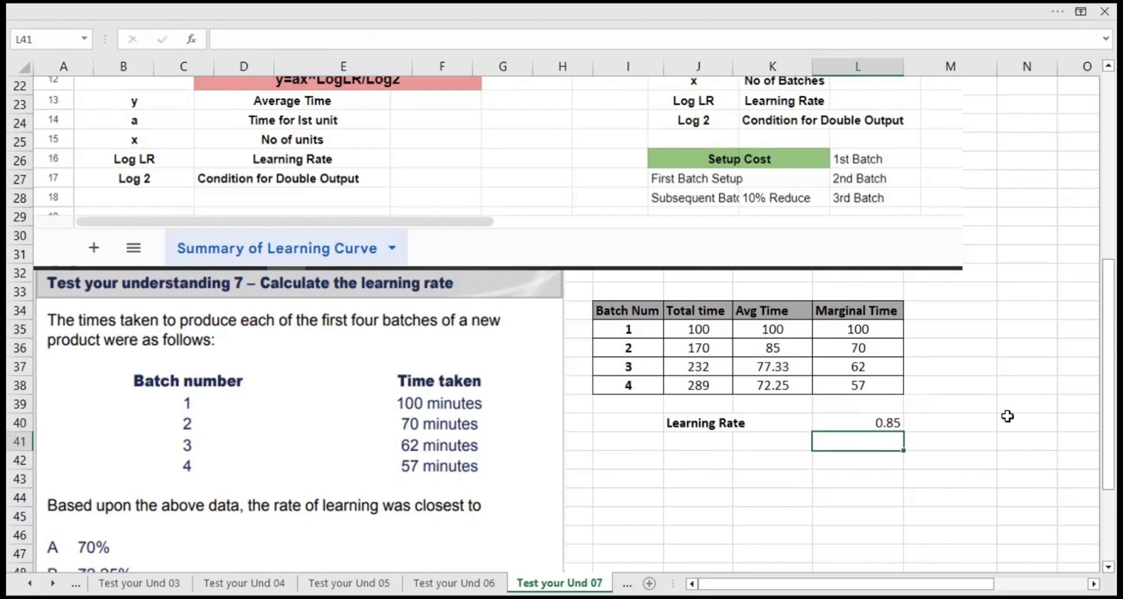
Step: Enter the check =100*85%=85 in M40 beside the learning rate
key(Up)
key(Right)
text(=)
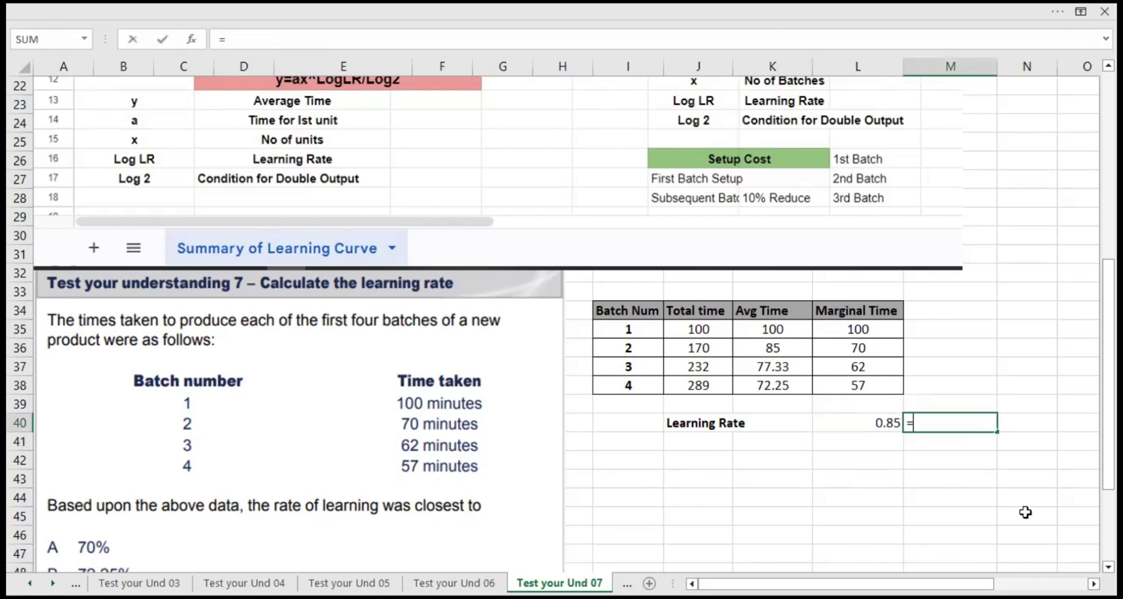
text(100*85%)
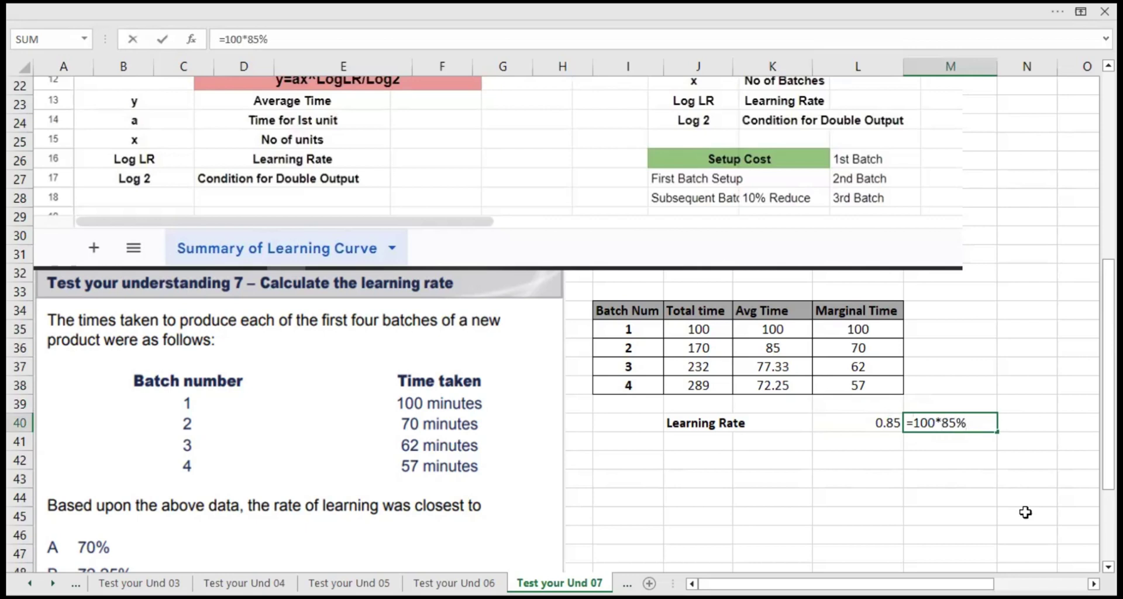
text(+)
key(BackSpace)
text(=85)
click(1004, 472)
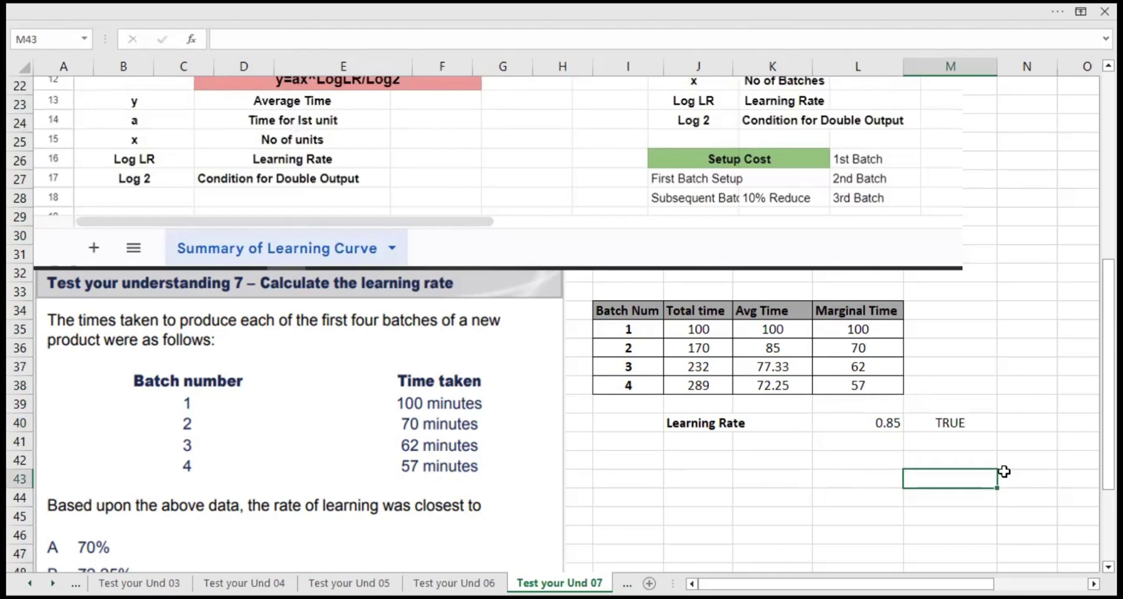
Step: Turn the check formula in M40 into plain text by removing its leading equals sign, leaving 100*85%=85
key(Up)
key(Up)
key(Up)
key(F2)
key(Left)
key(Left)
key(Left)
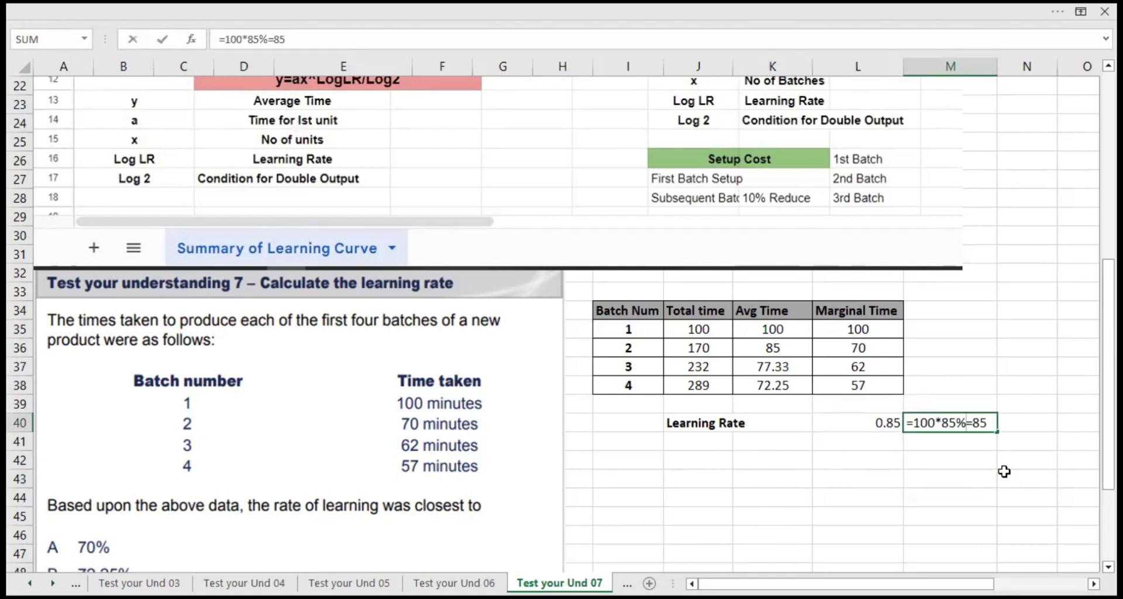
key(Left)
key(Left)
key(Left)
key(Left)
key(Left)
key(Left)
key(Left)
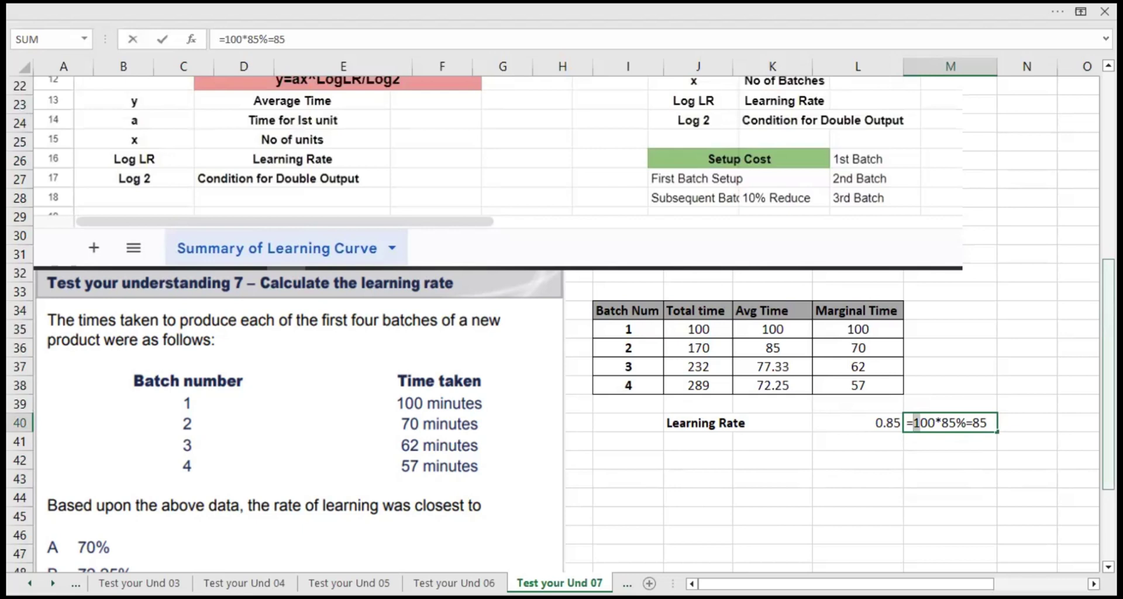
key(BackSpace)
key(Return)
key(Up)
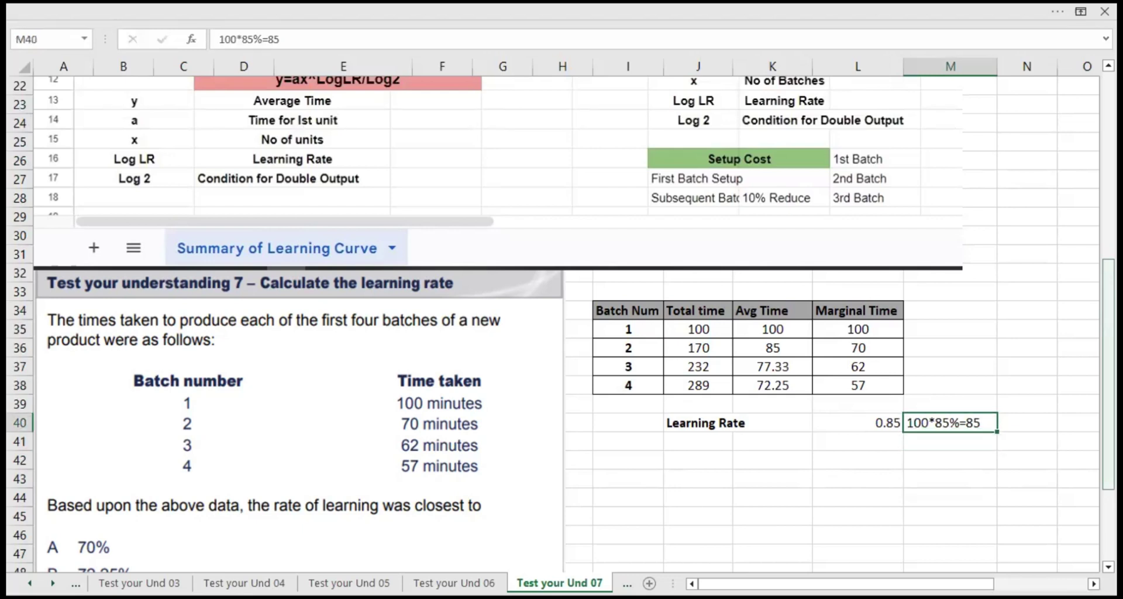
Step: Make the check text 100*85%=85 in M40 bold
key(ctrl+b)
key(Left)
key(Right)
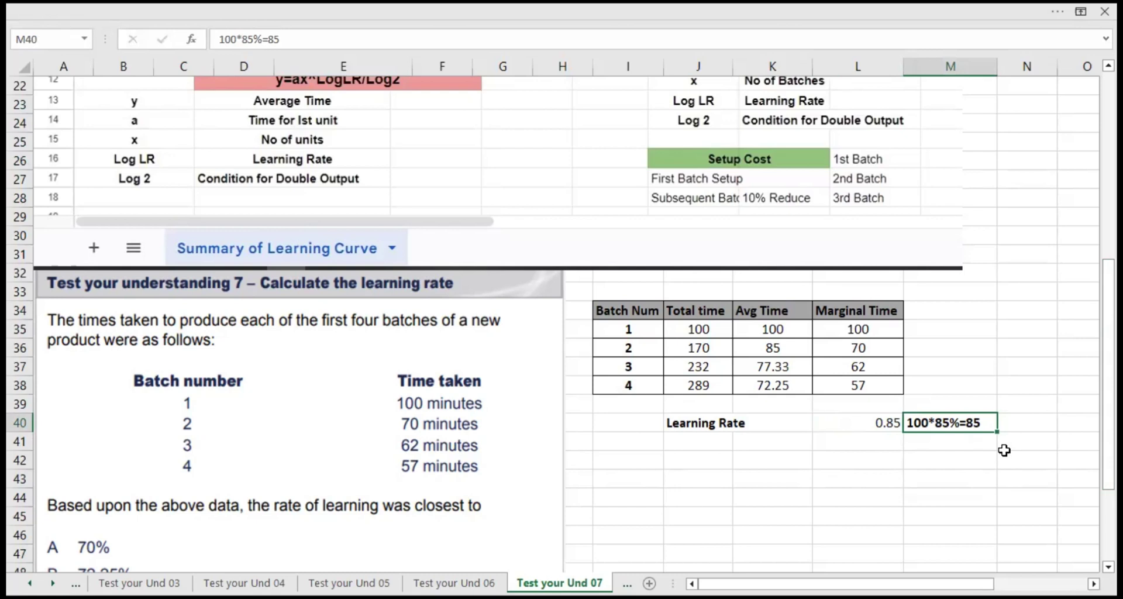
Step: Format the learning rate in L40 as a percentage without decimals
key(Left)
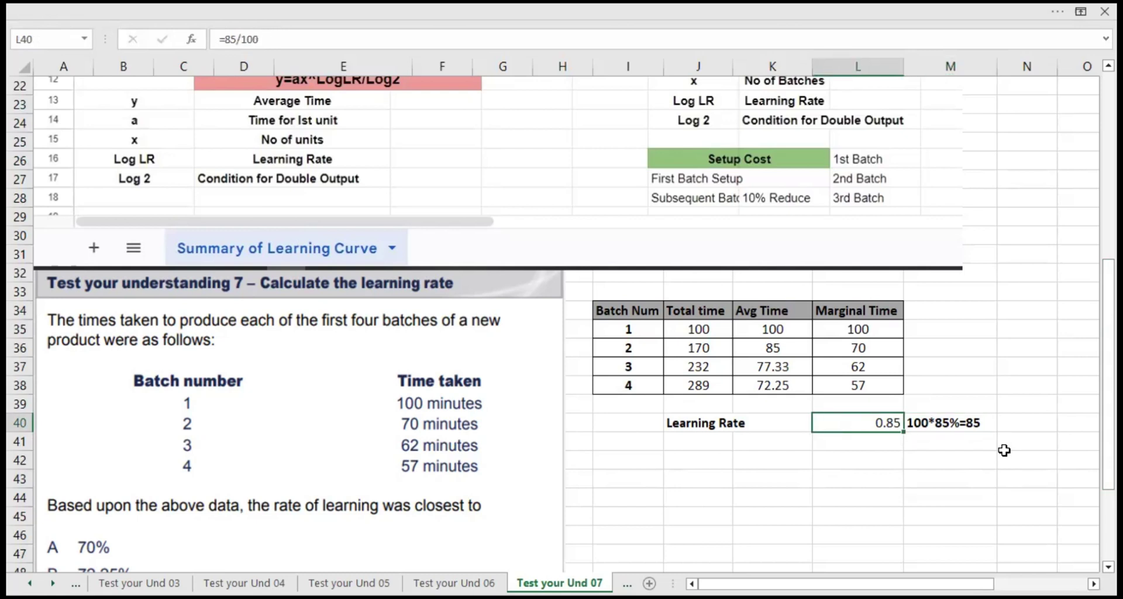
click(1008, 3)
key(ctrl+shift+5)
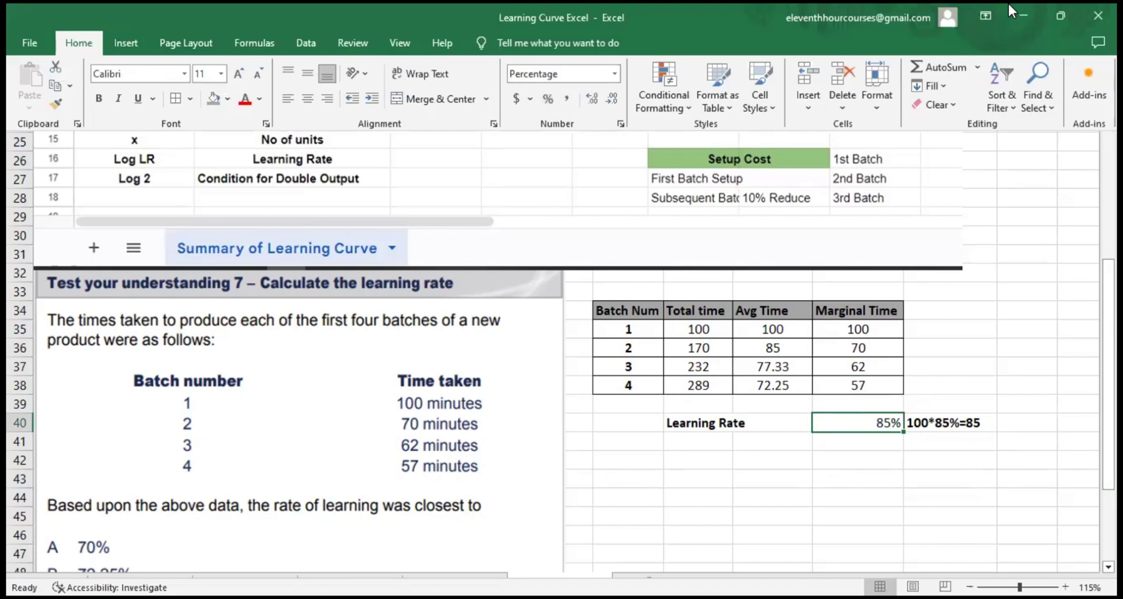
Step: Calculate the doubled-output check in L42 by multiplying batch 2's average time by the learning rate, using =K36*L40
key(Down)
key(Down)
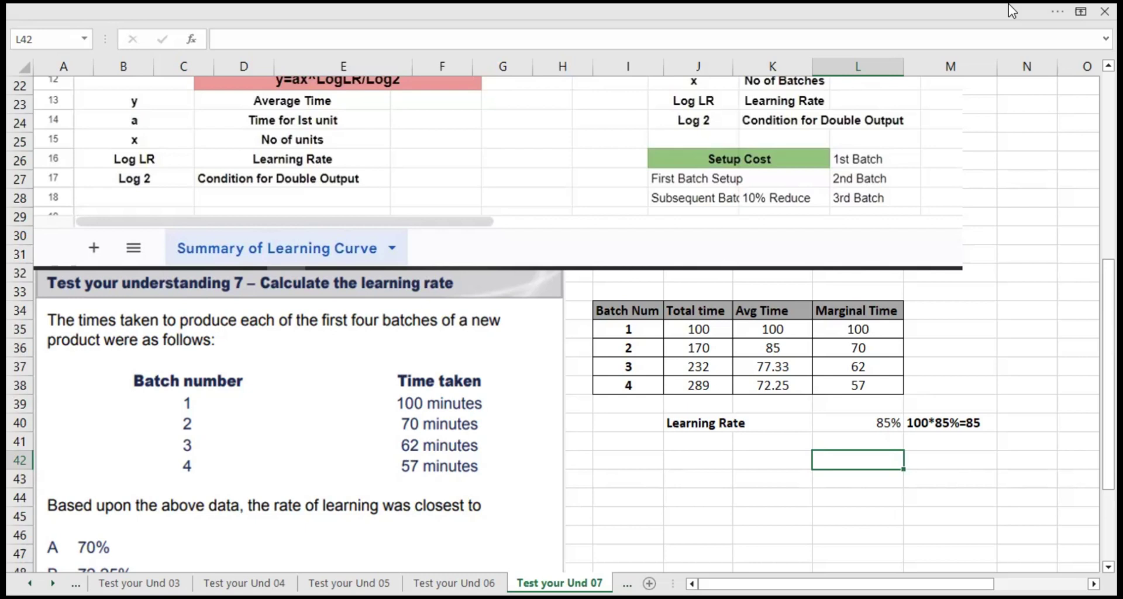
text(=)
key(Left)
key(Up)
key(Up)
key(Up)
key(Up)
key(Up)
key(Up)
text(*)
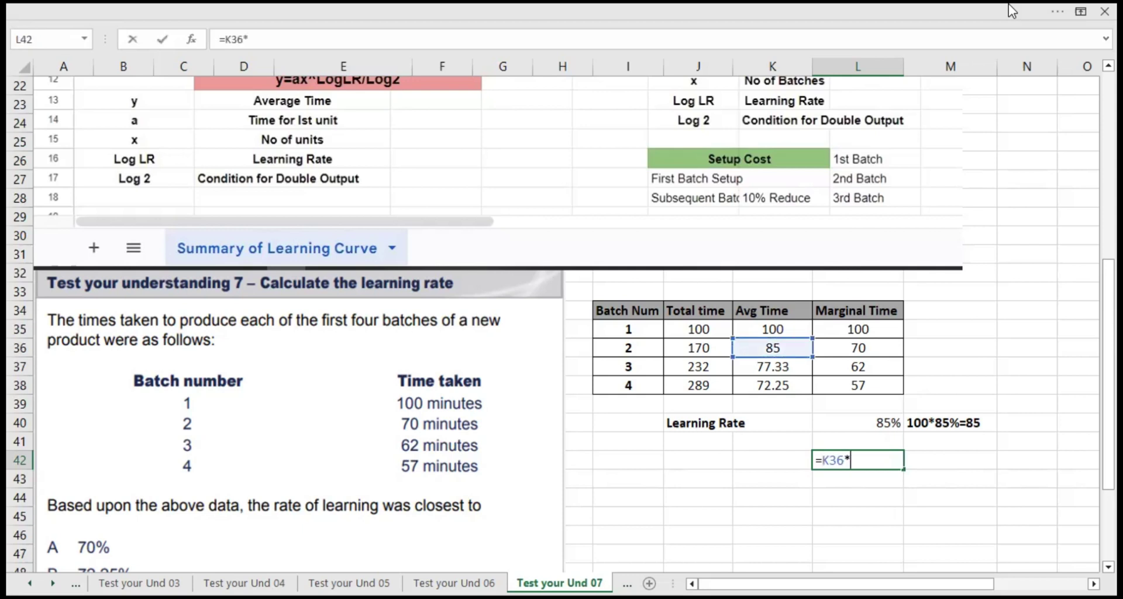
key(Up)
key(Up)
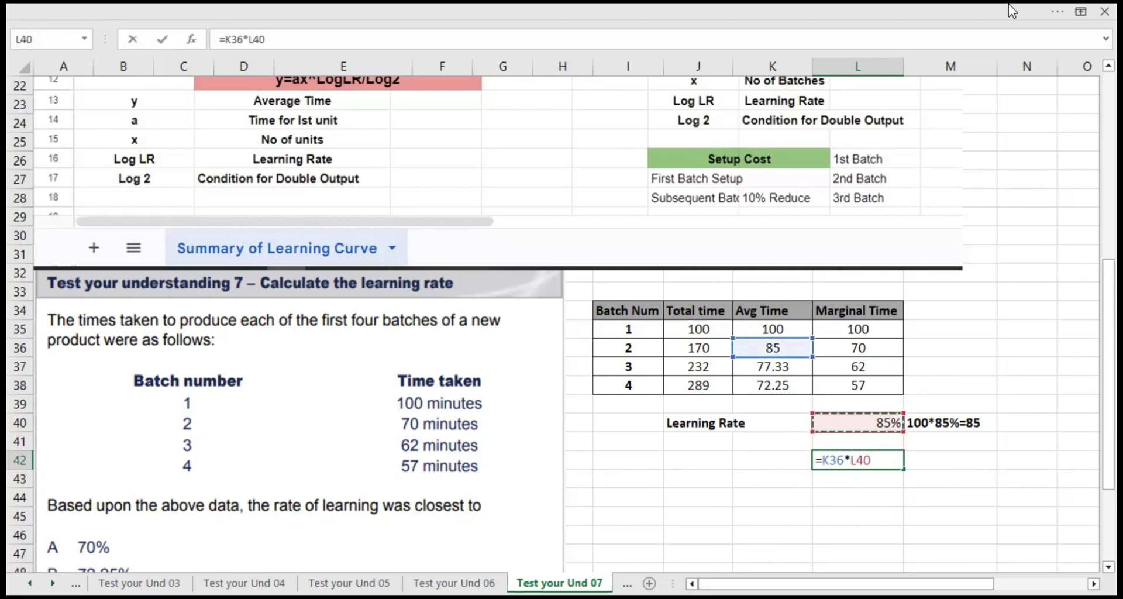
key(Return)
key(Up)
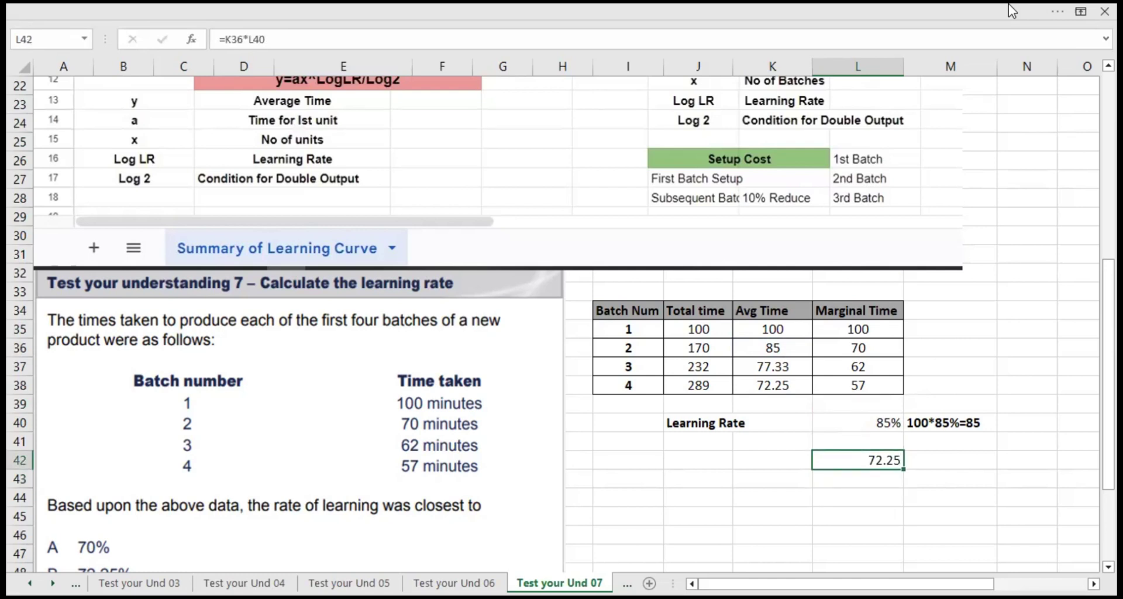
Step: Compare the check result in L42 with the average time for batch 4 in K38
key(Left)
key(Up)
key(Up)
key(Up)
key(Up)
key(Right)
key(Down)
key(Down)
key(Down)
key(Down)
Step: Select the learning rate value in L40 and bring up the cell formatting commands
key(Up)
key(Up)
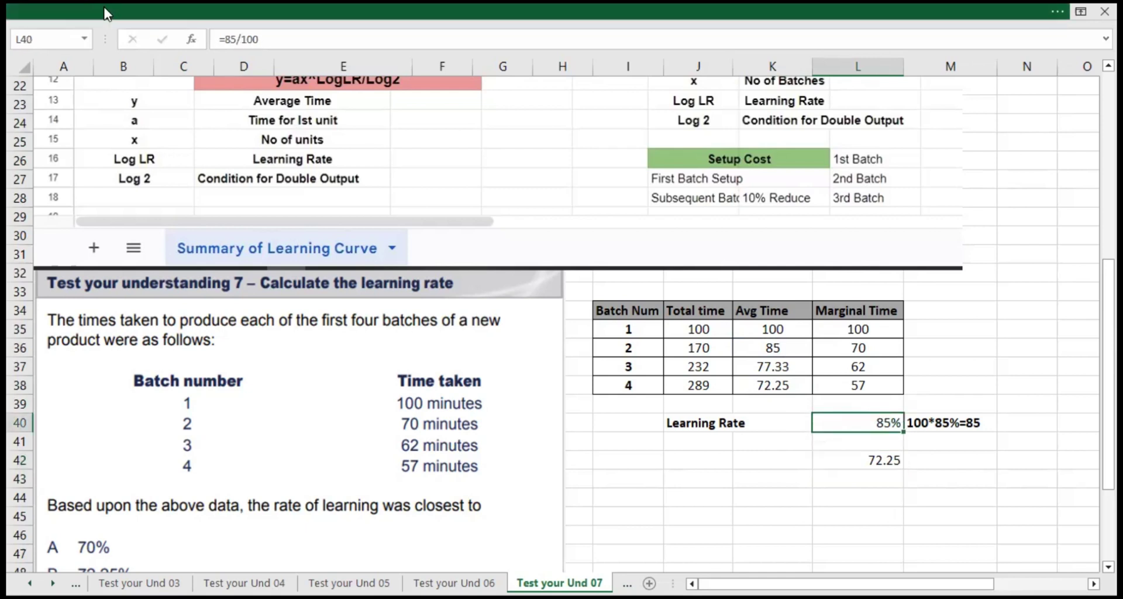
click(104, 11)
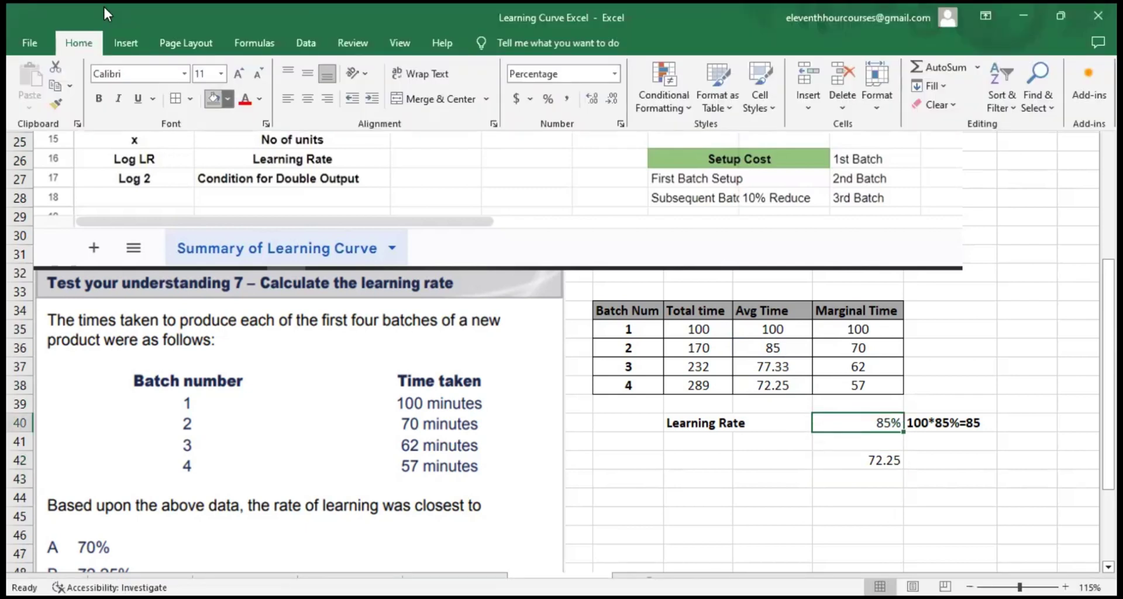